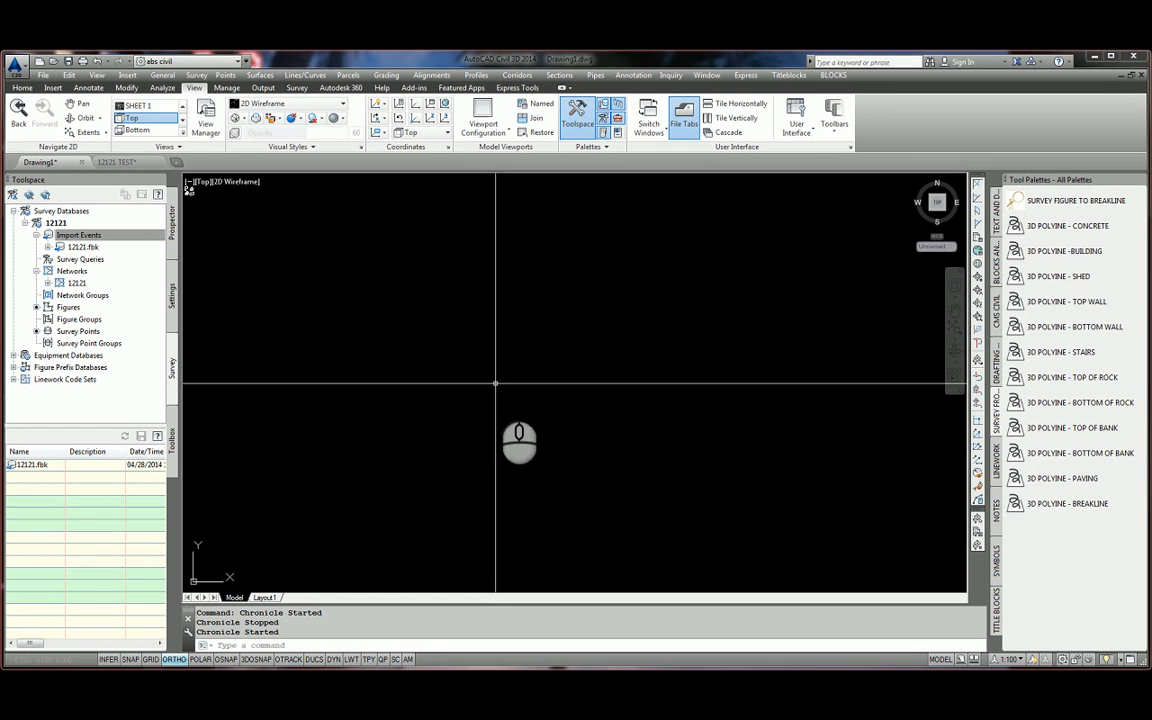
Start a survey data import event into the existing survey database 12121 and proceed to the data source.
left_click(78, 234)
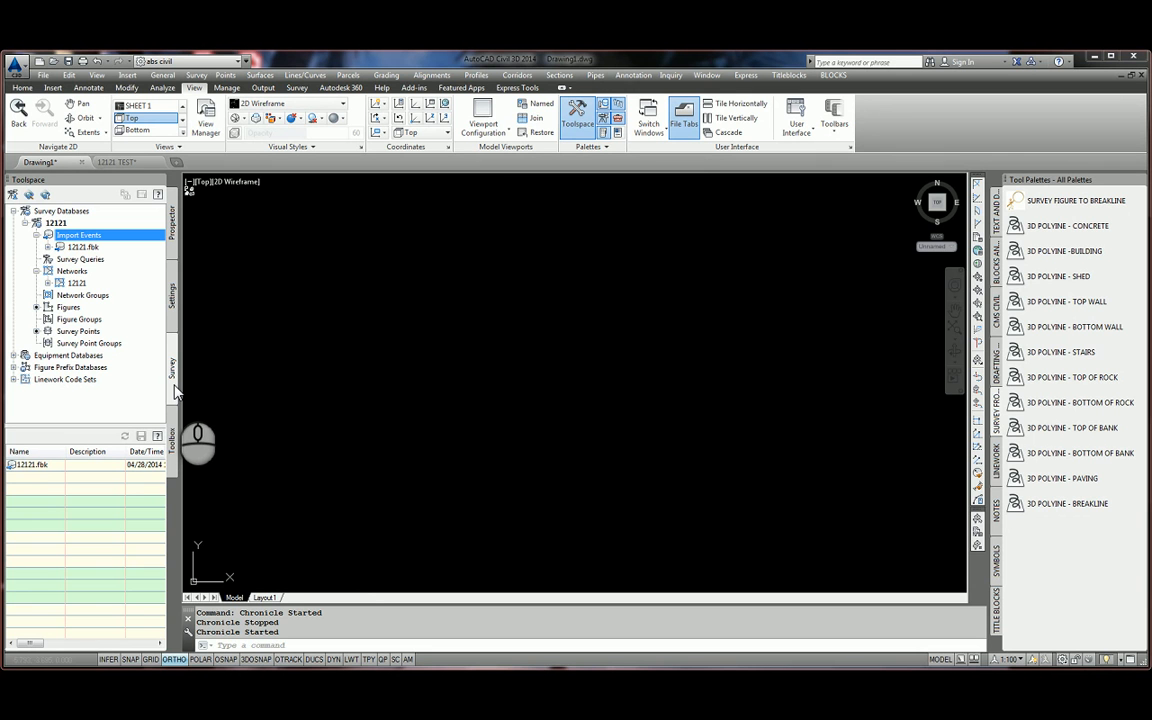
right_click(101, 238)
left_click(121, 243)
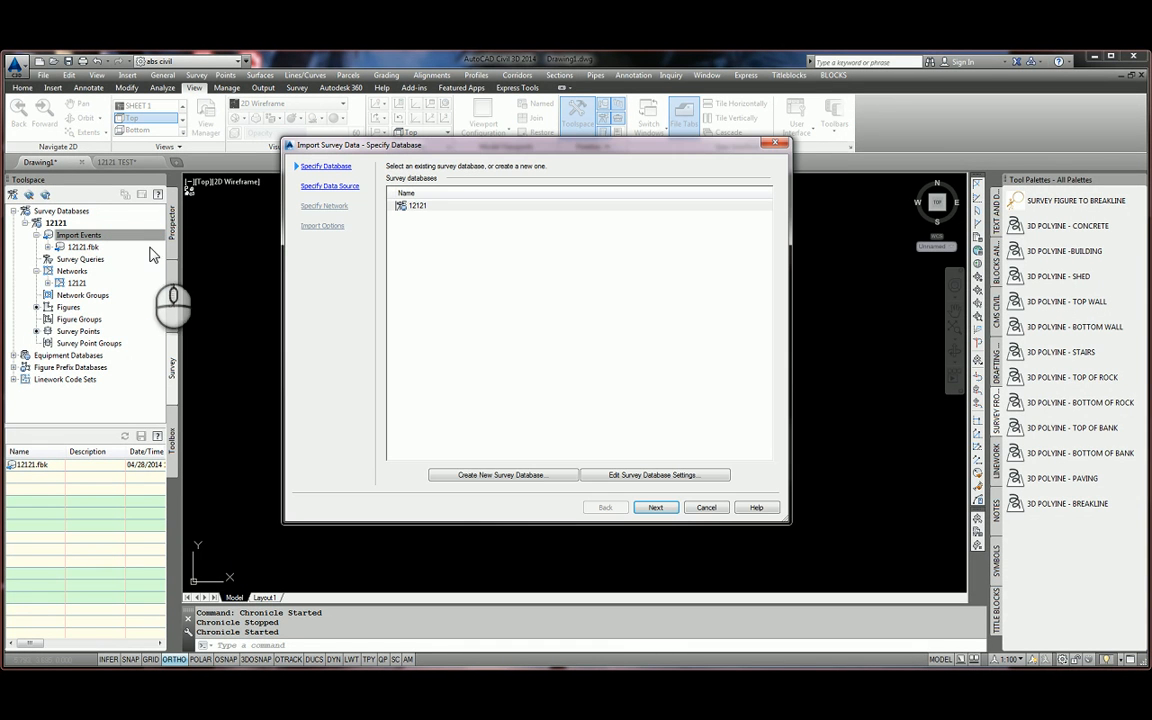
left_click(426, 208)
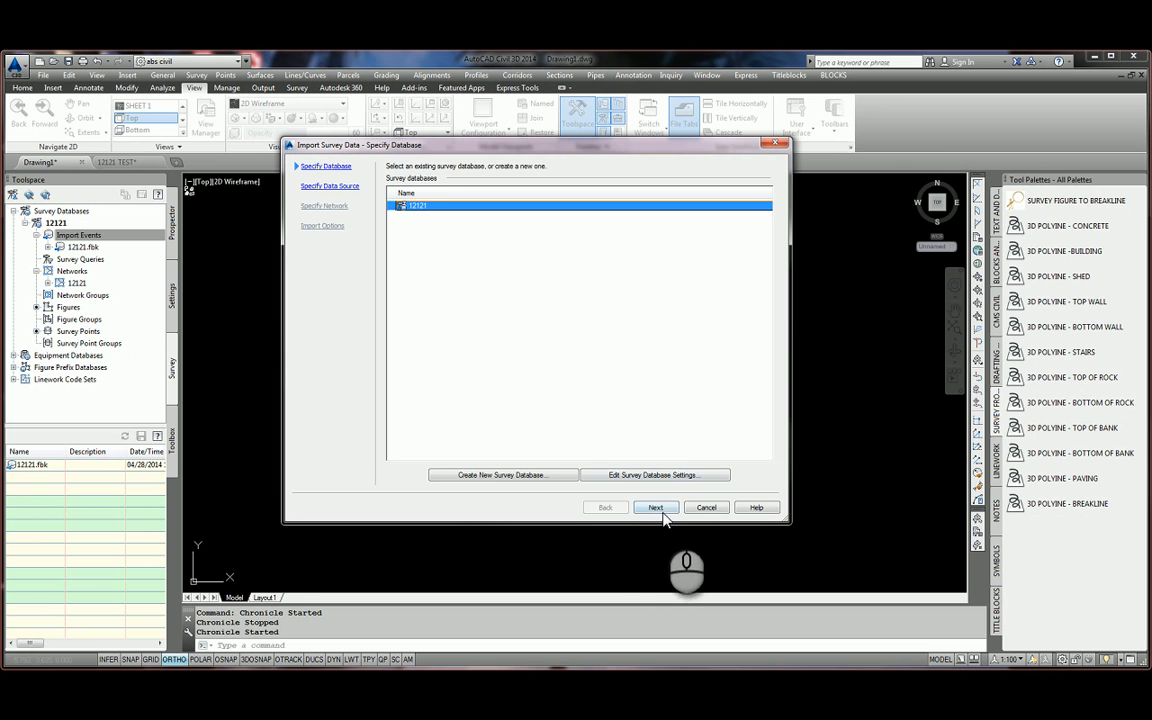
left_click(658, 508)
Choose the field book file 12121.fbk as the data source and complete the survey import.
left_click(765, 228)
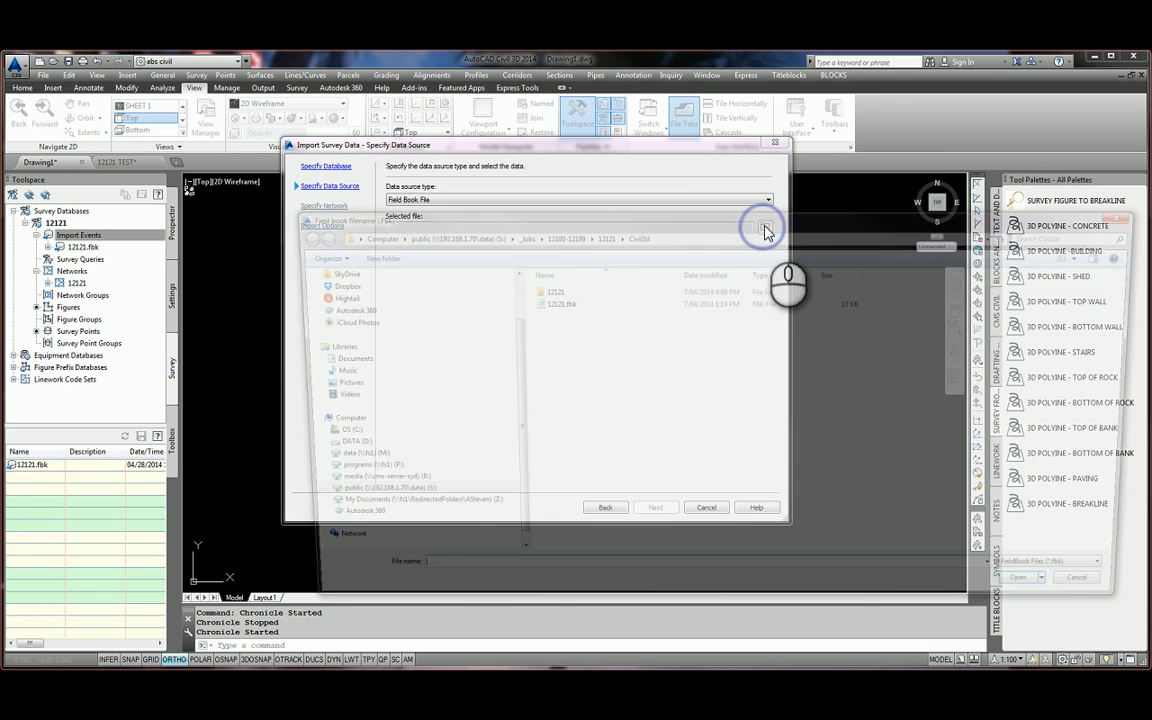
left_click(550, 302)
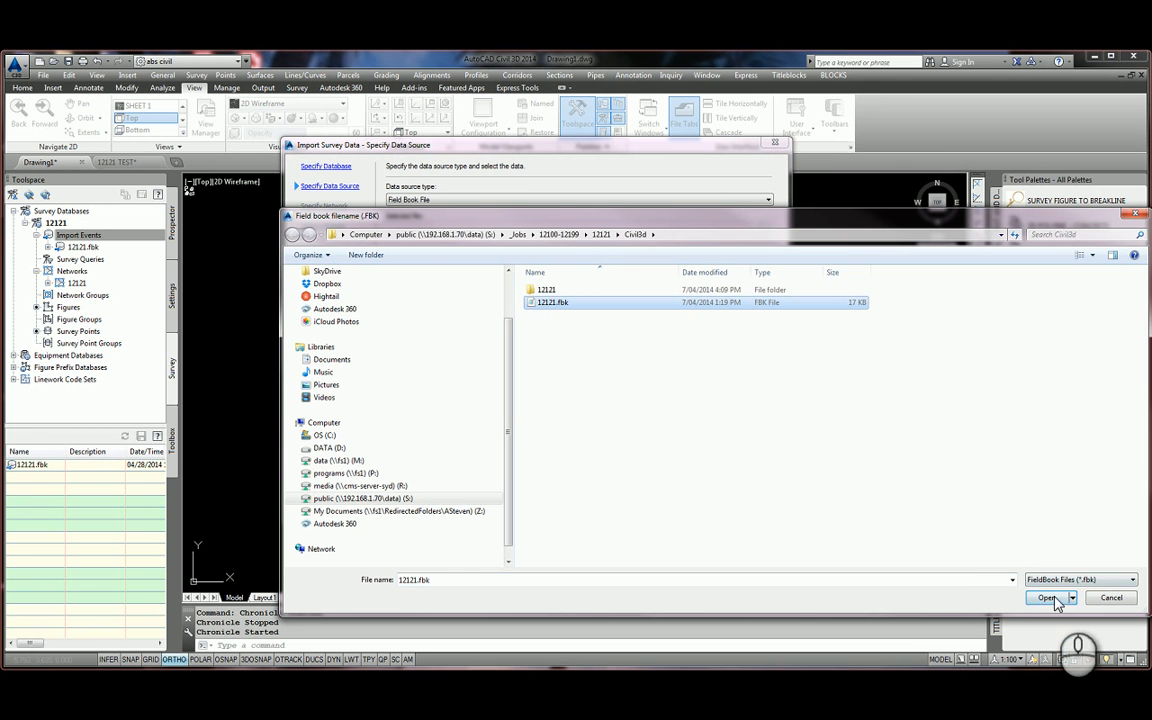
left_click(1046, 597)
left_click(572, 350)
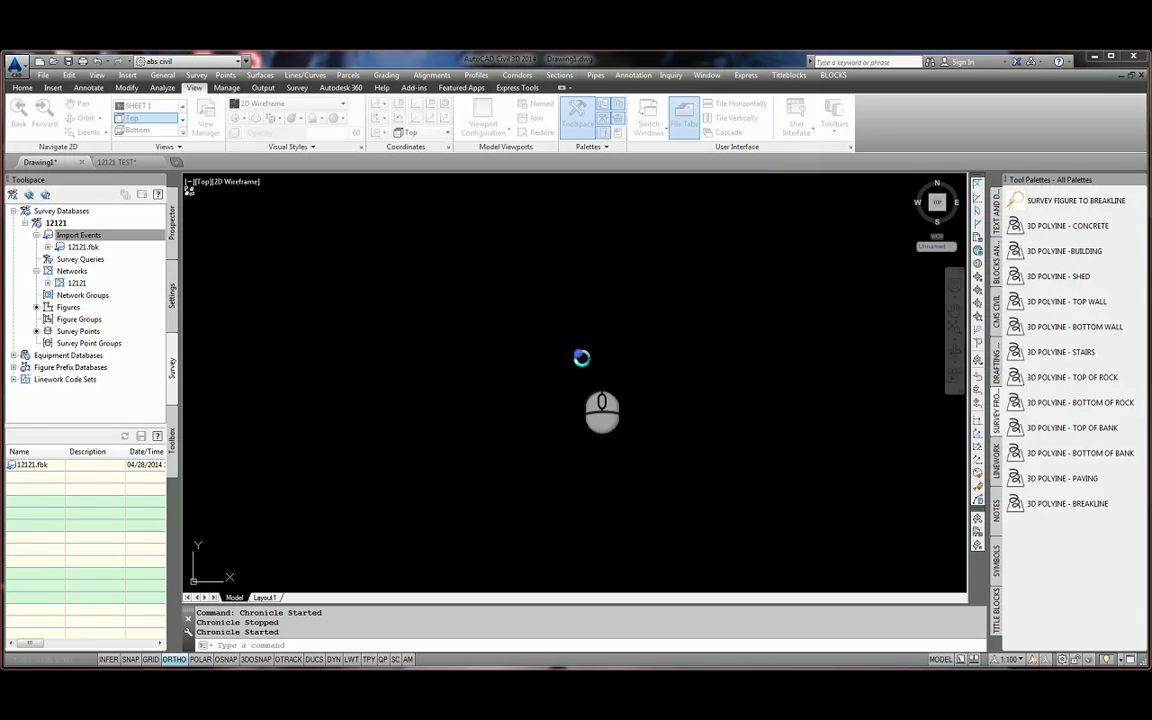
left_click(630, 553)
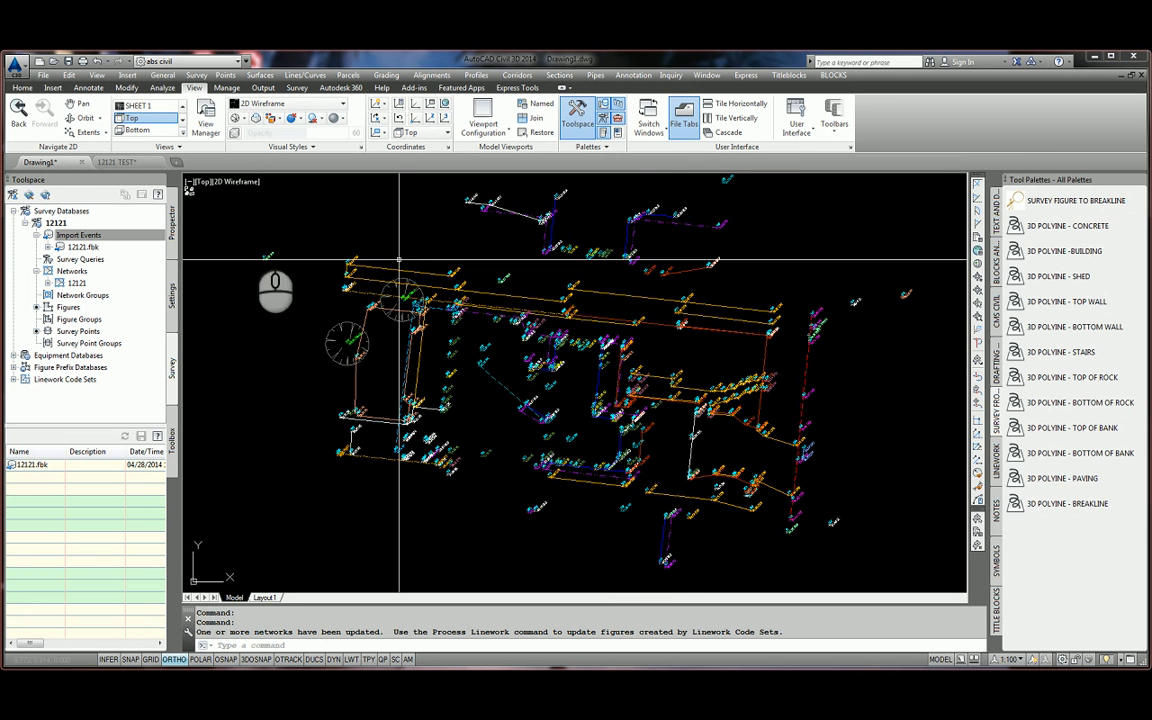
Display the object properties and check the object type of a concrete line, then clear the selection.
left_click(23, 88)
left_click(66, 132)
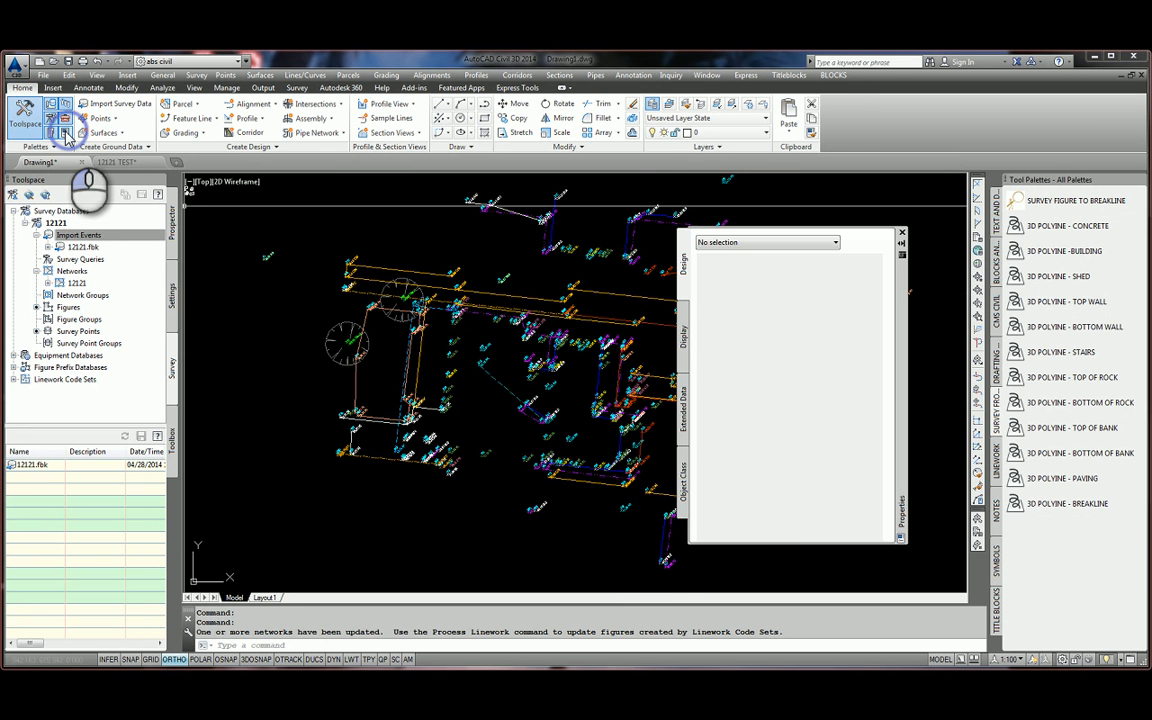
left_click(600, 293)
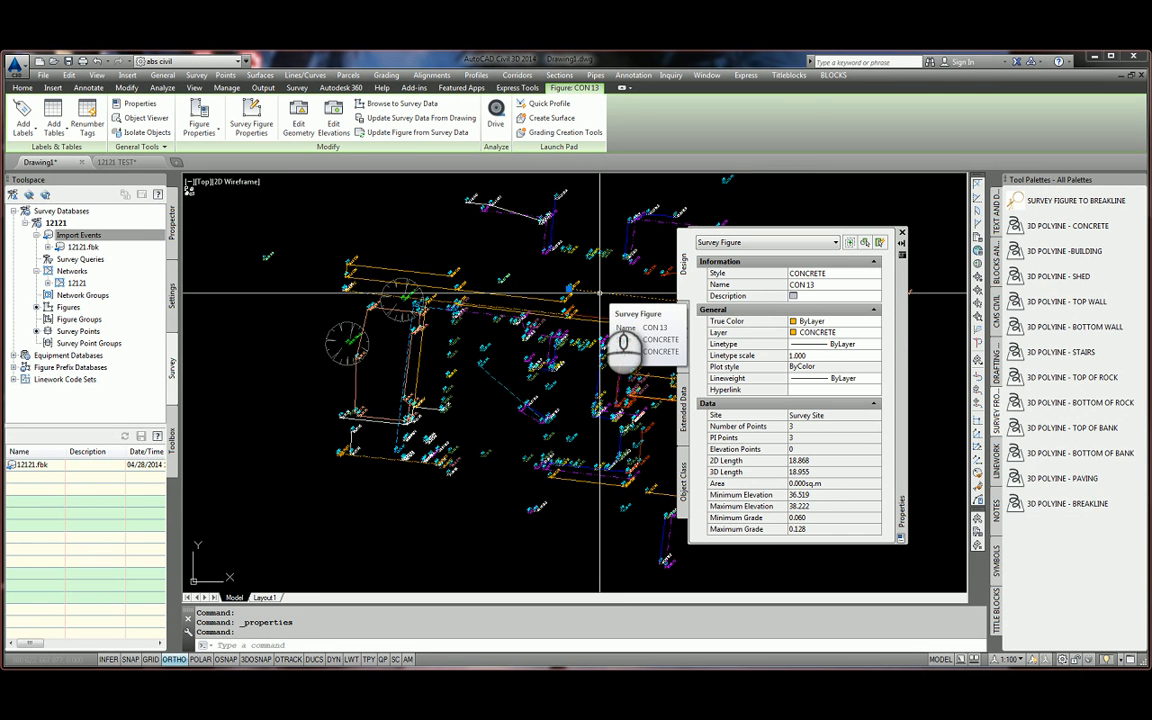
key("Escape")
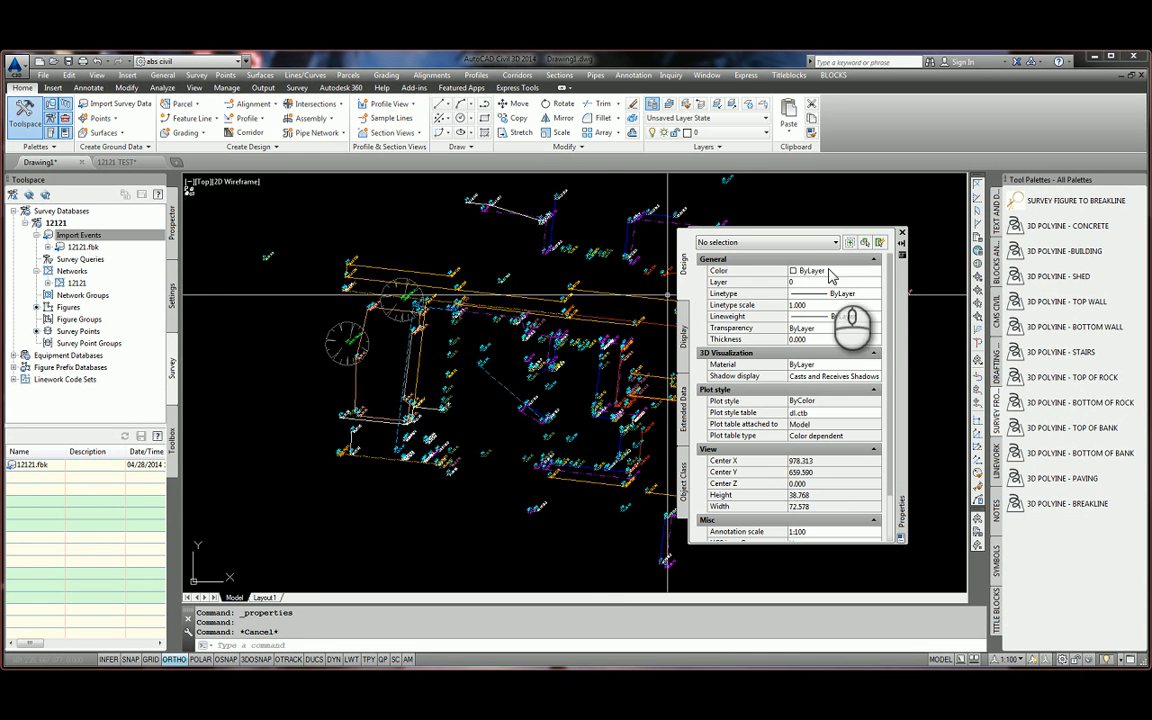
Quick-select every Survey Figure in the entire drawing using the Select All operator.
left_click(880, 243)
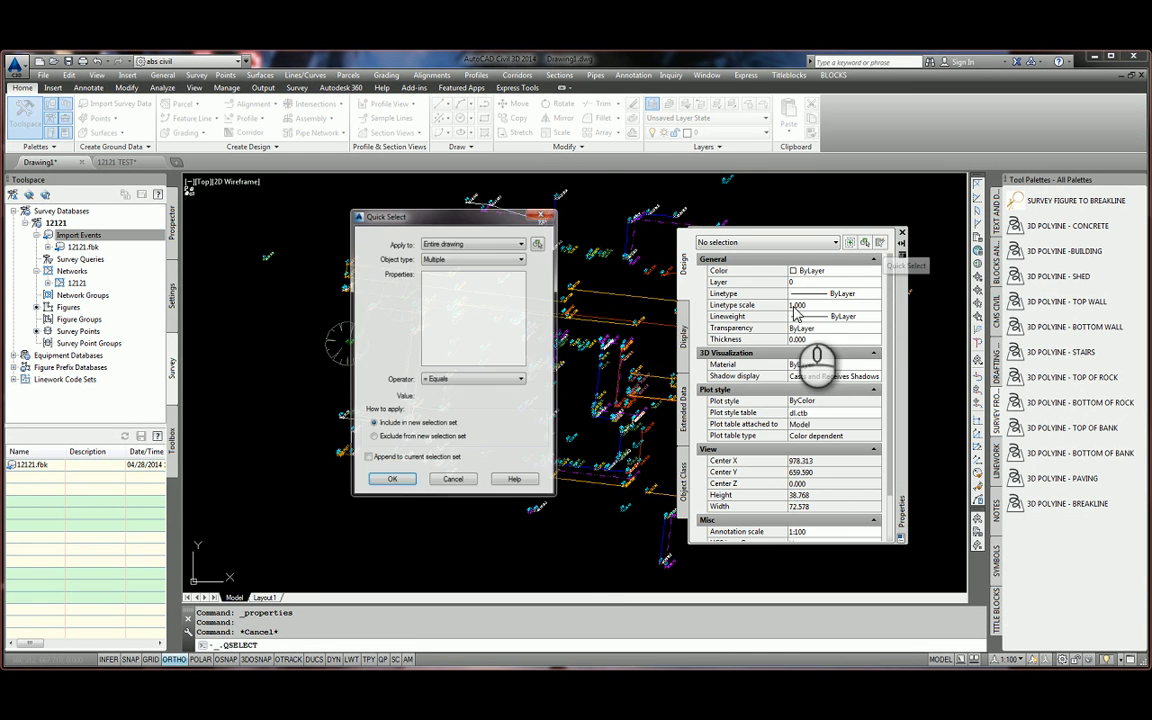
left_click(521, 258)
left_click(484, 293)
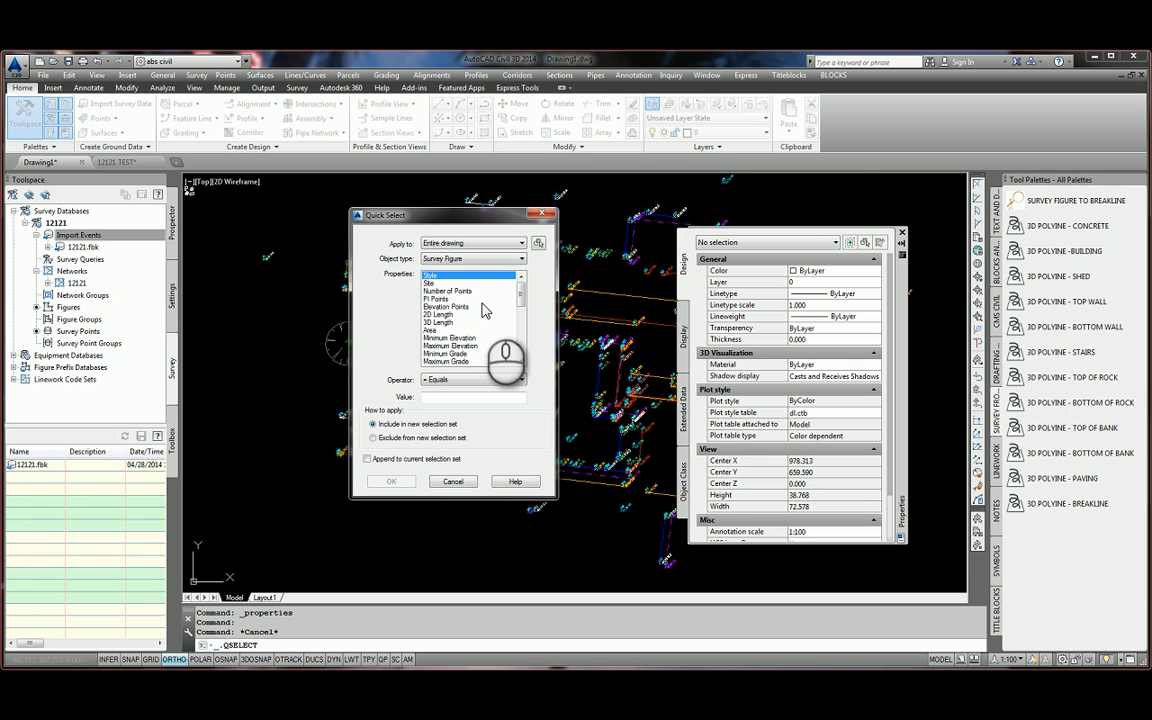
left_click(470, 379)
left_click(447, 421)
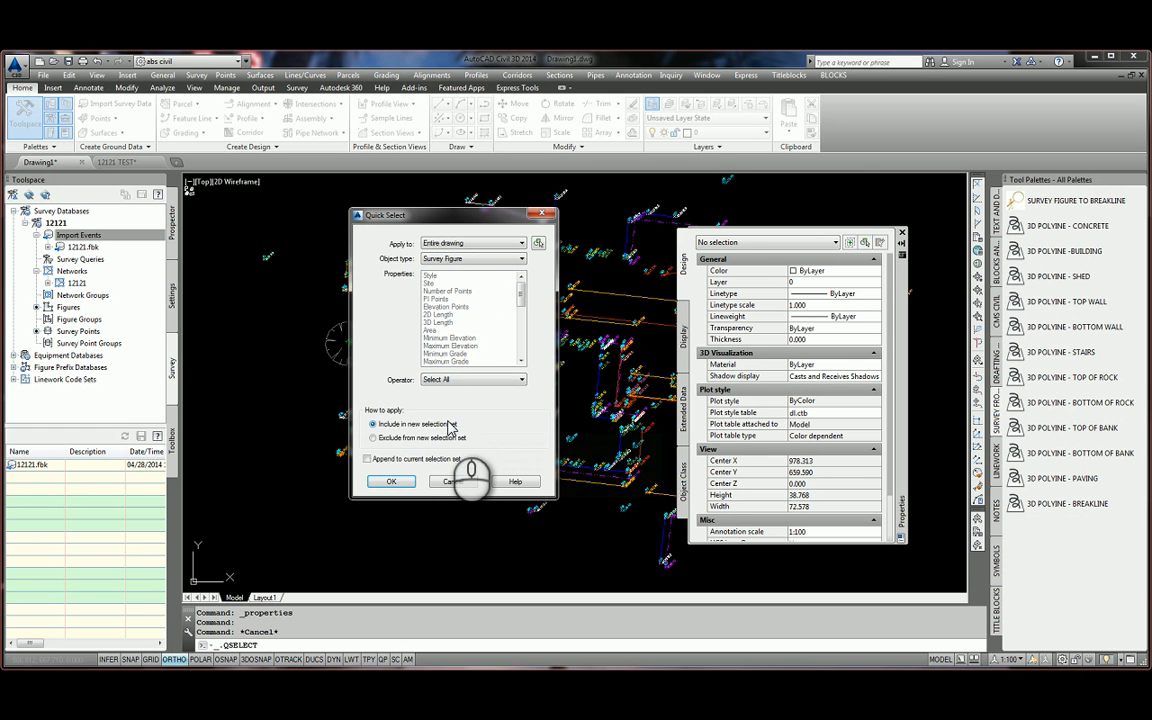
left_click(393, 482)
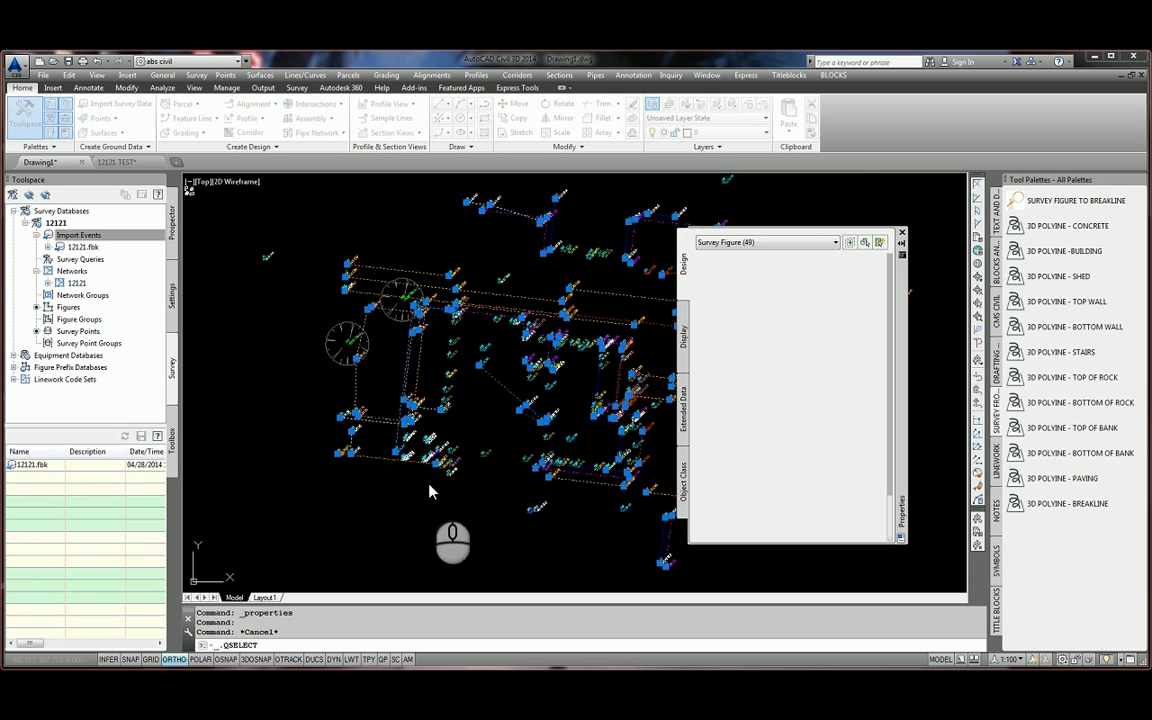
Explode the selected survey figures and check the object type of the same concrete line.
left_click(24, 90)
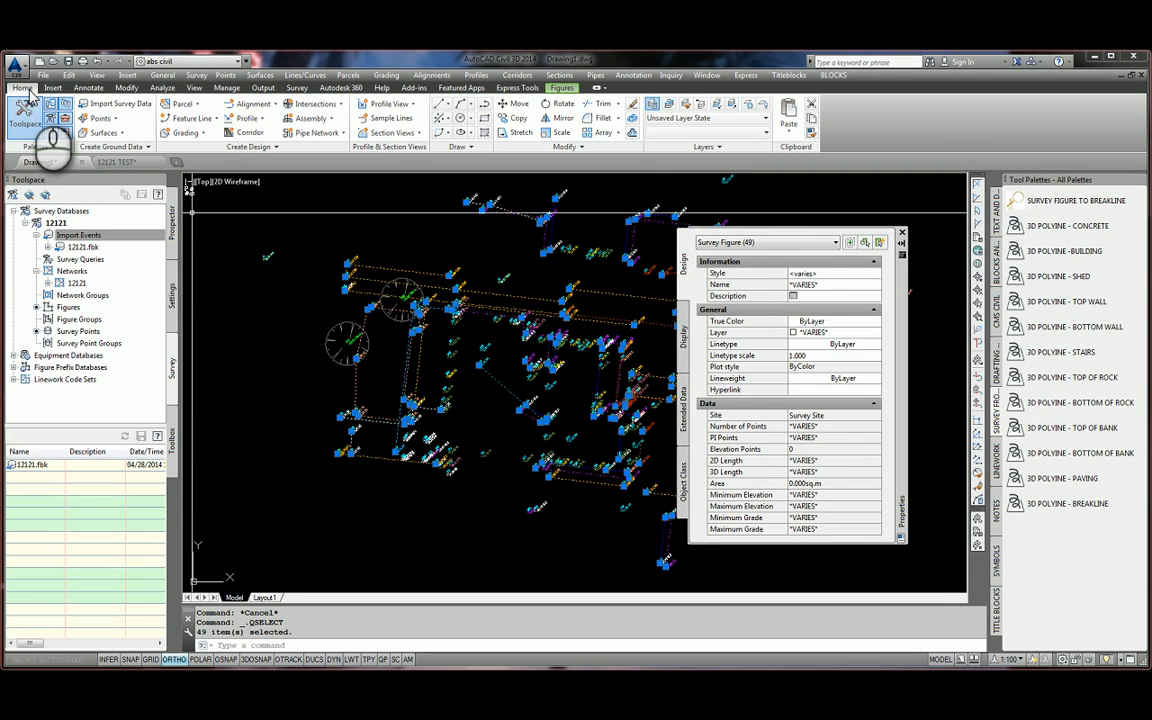
left_click(632, 120)
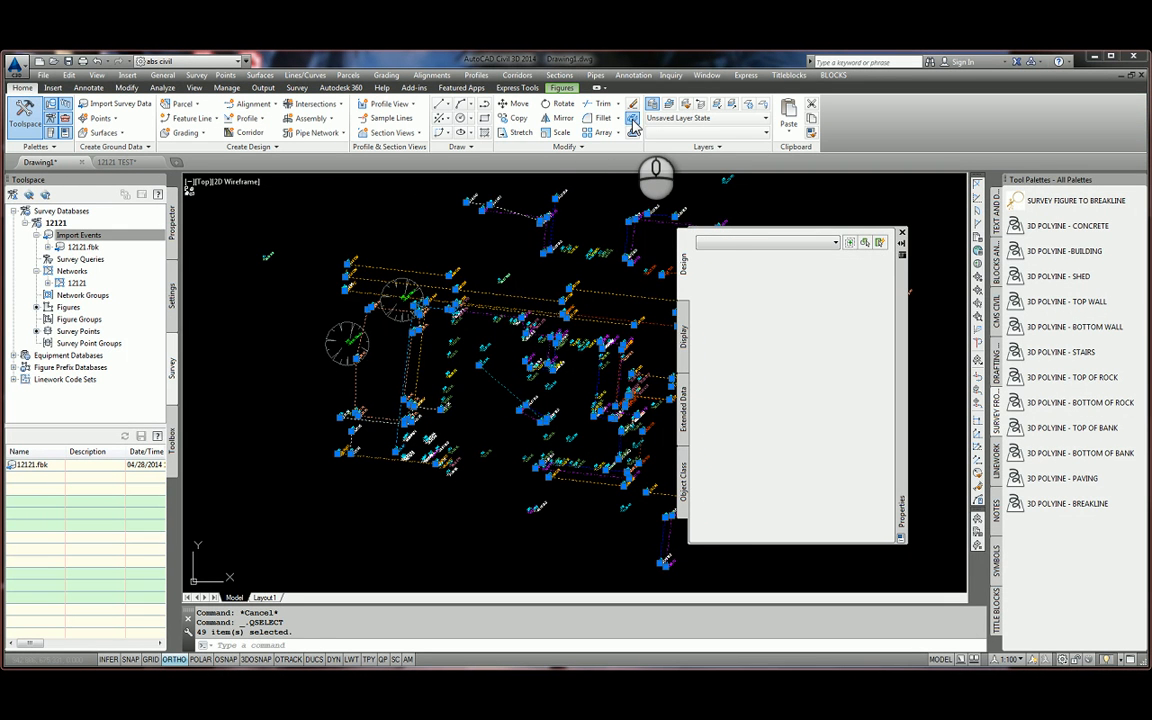
key("Escape")
left_click(603, 293)
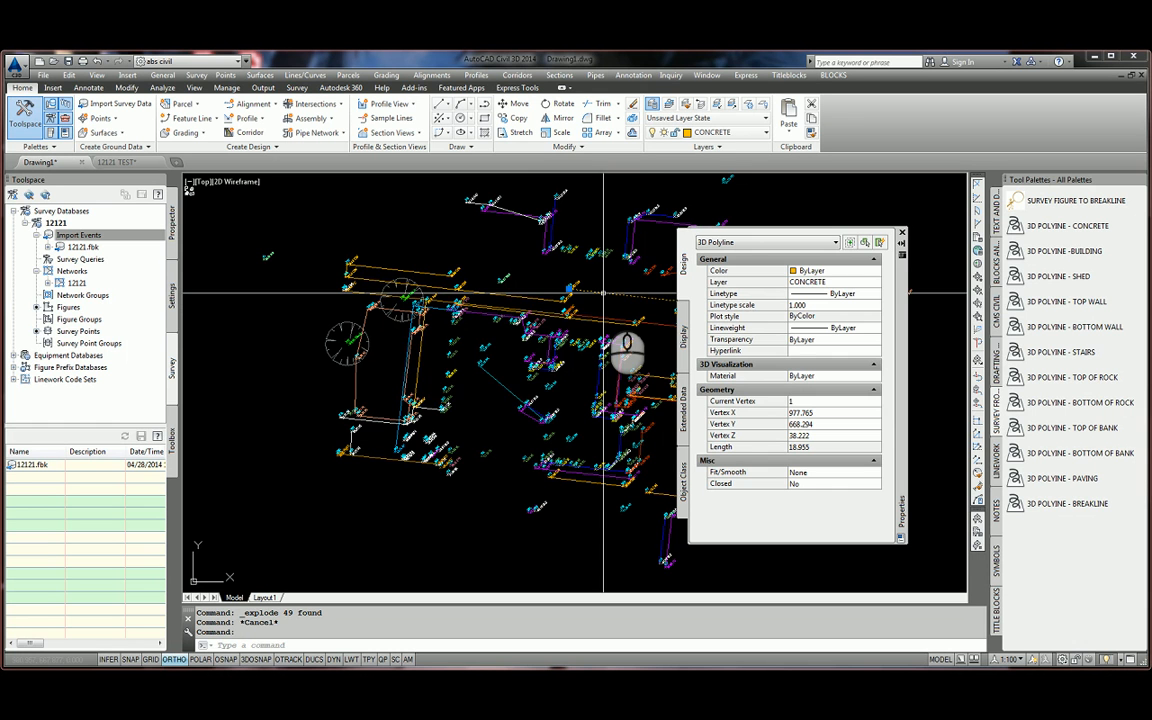
key("Escape")
Run the Survey Figure to Breakline tool to move the surface linework onto the BREAKLINE layer.
scroll(515, 340, "down", 3)
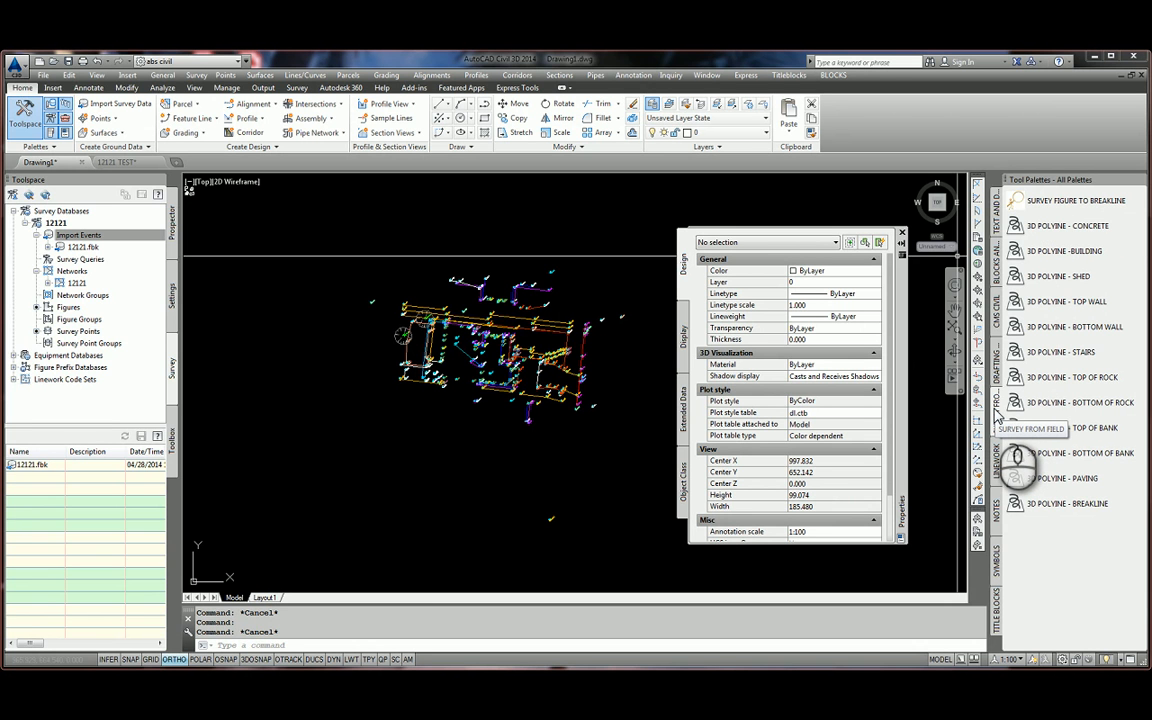
left_click(1019, 203)
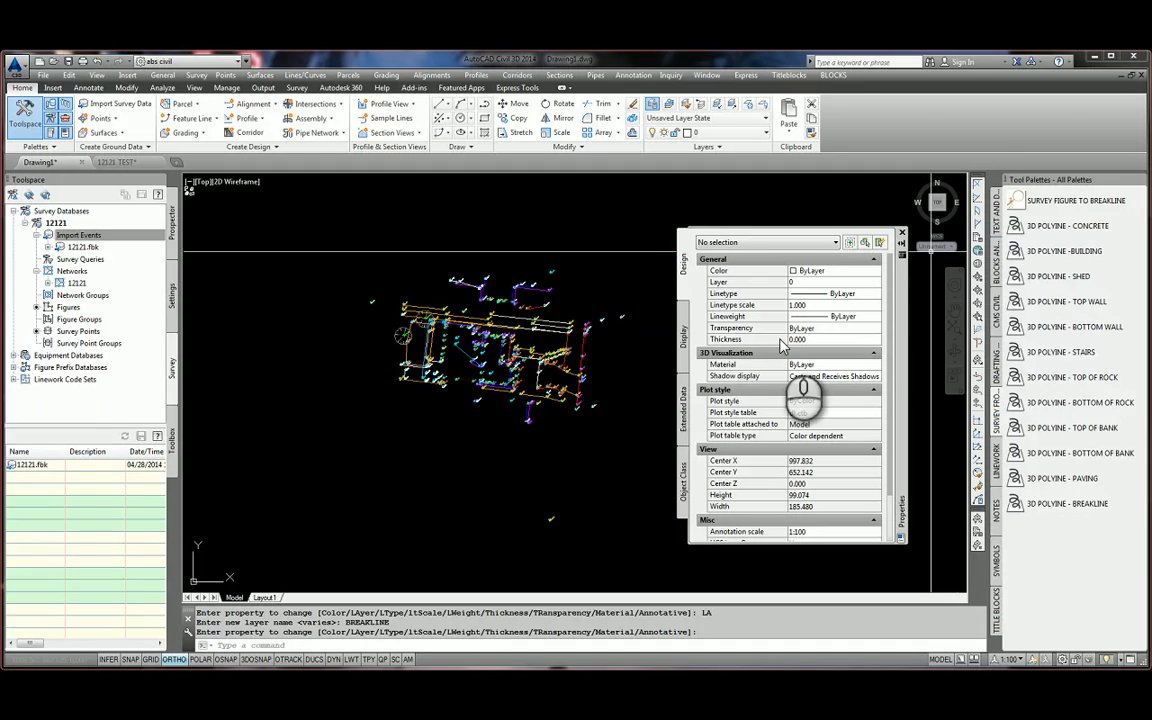
scroll(551, 392, "up", 5)
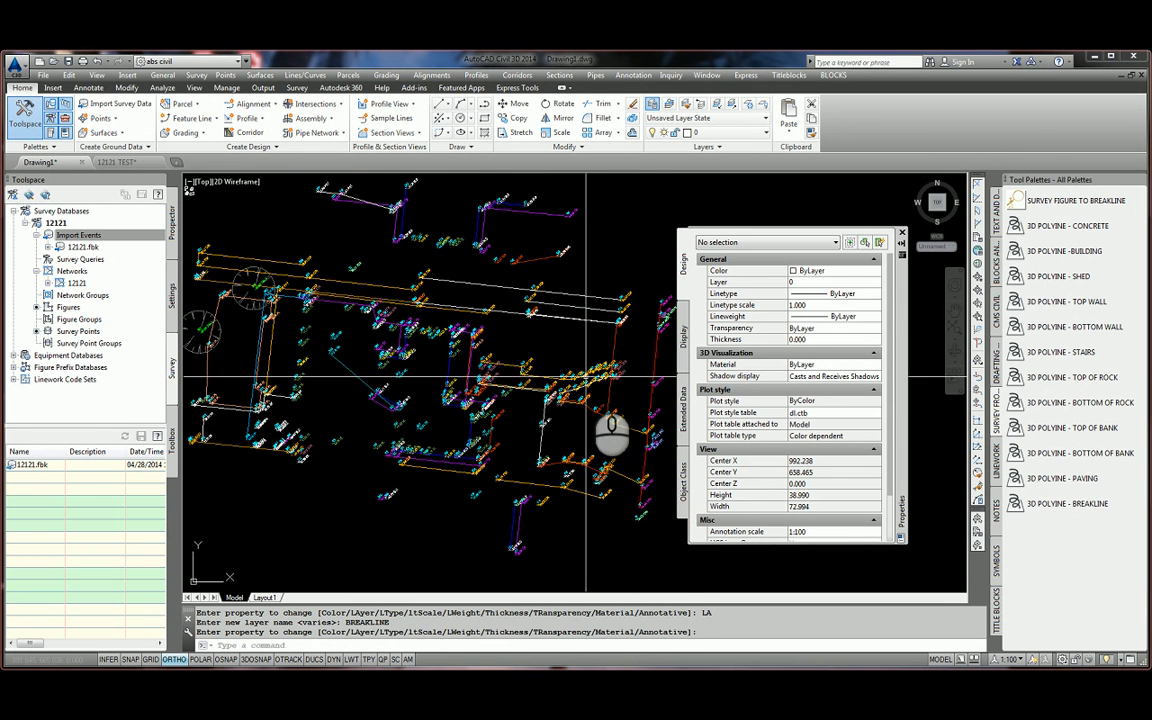
Make BREAKLINE the current layer and freeze all other layers with the LAF command.
left_click(740, 132)
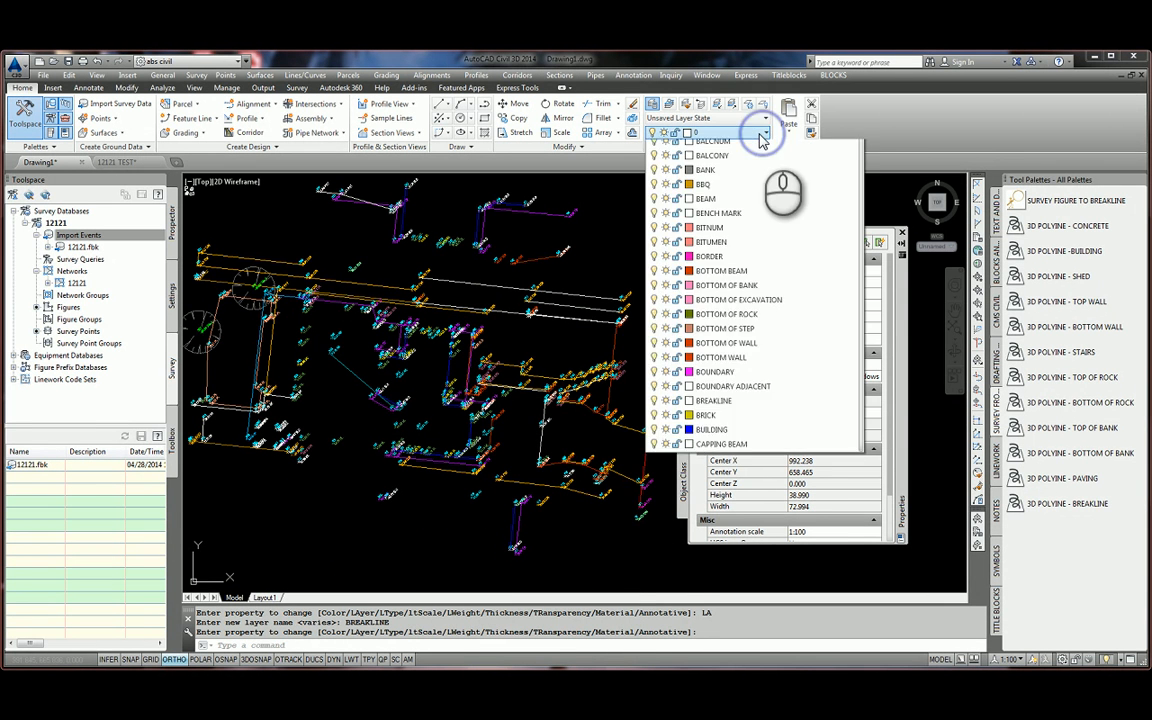
left_click(726, 523)
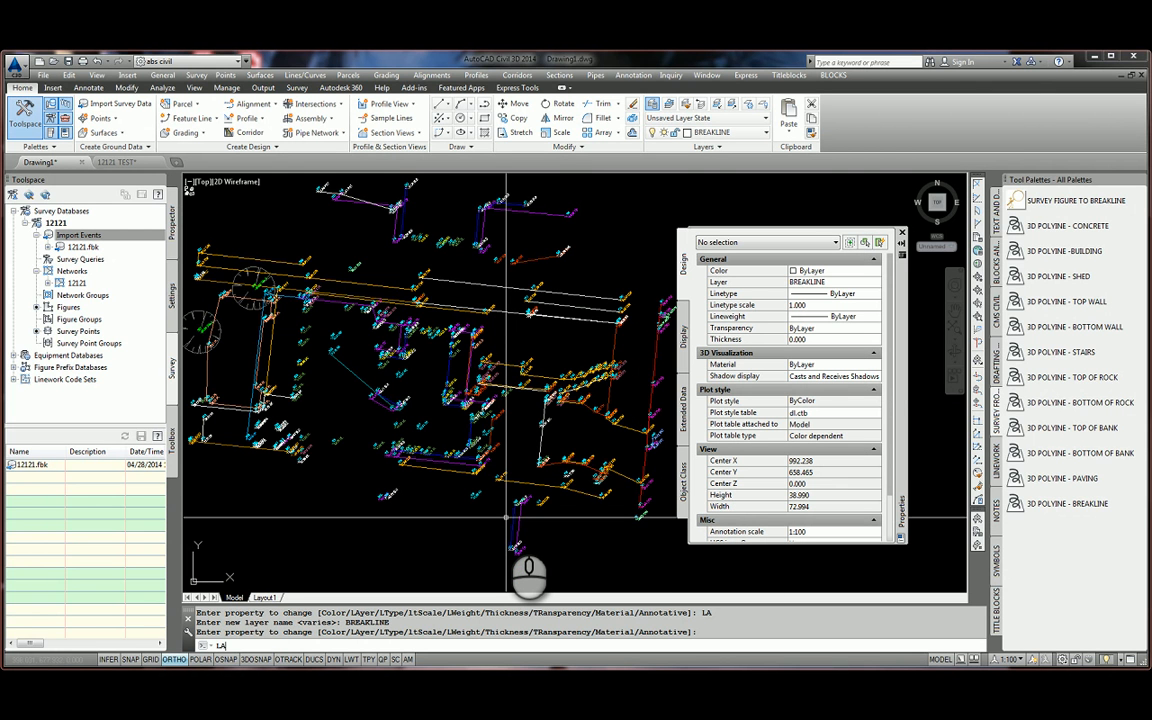
type("F")
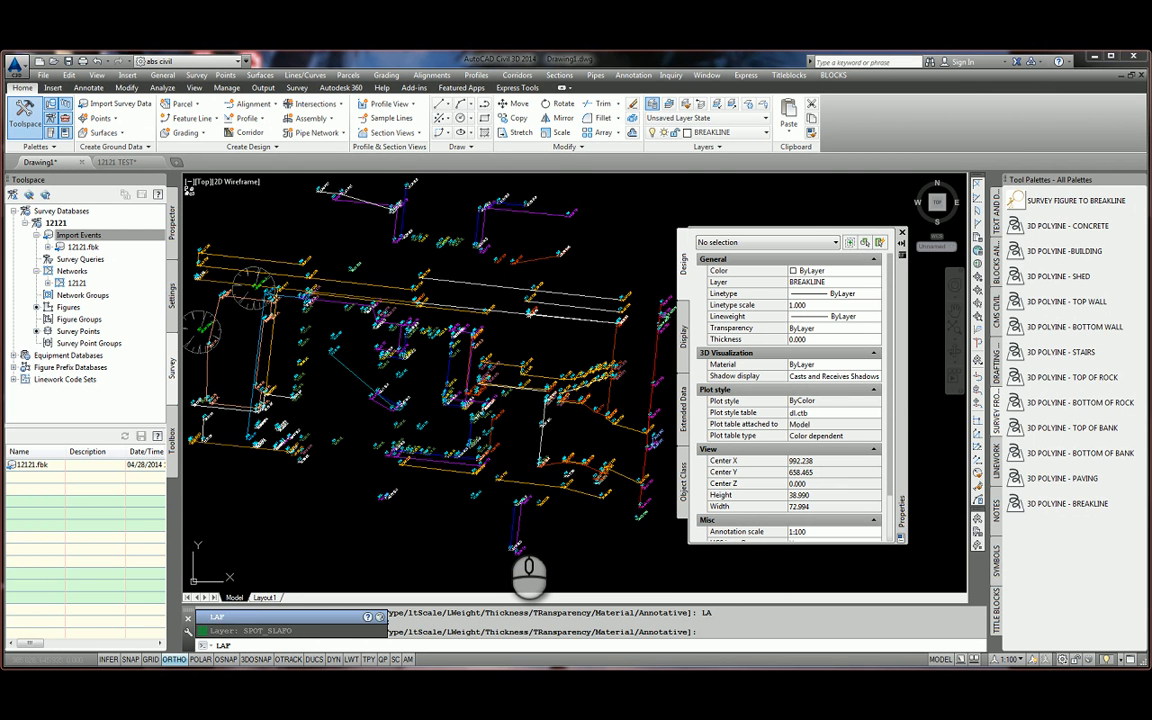
key("Return")
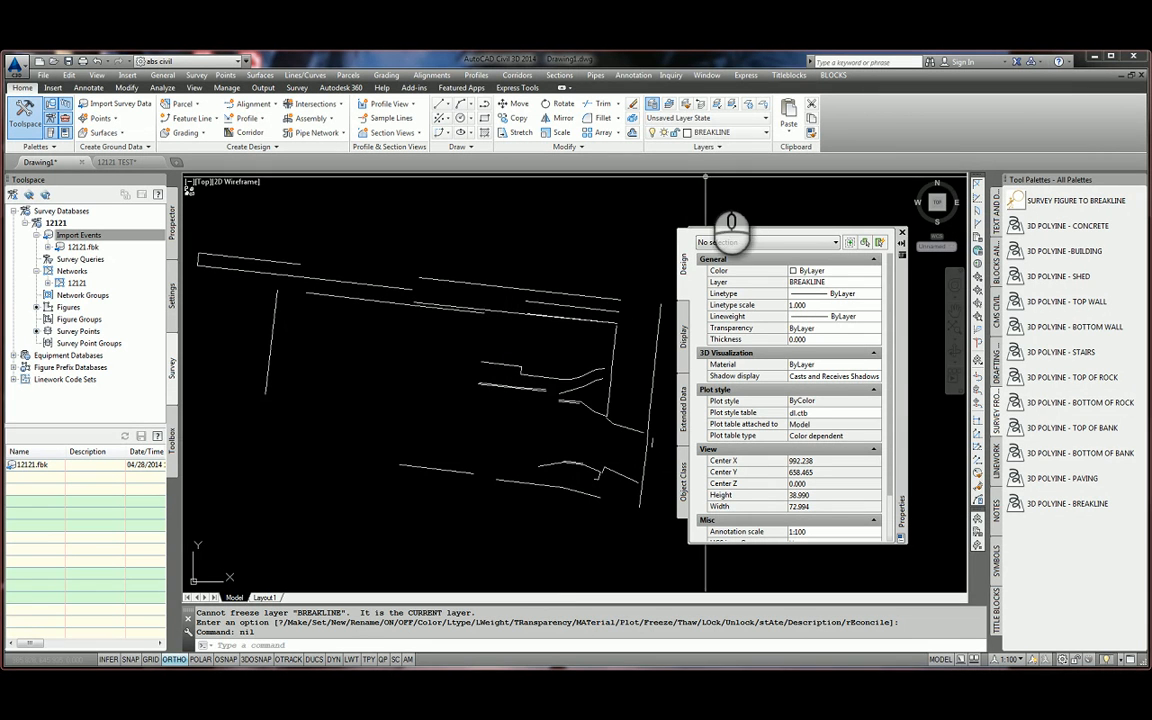
Orbit around the isolated breaklines in 3D to examine their elevations, then leave the orbit.
scroll(470, 362, "down", 2)
scroll(470, 362, "down", 2)
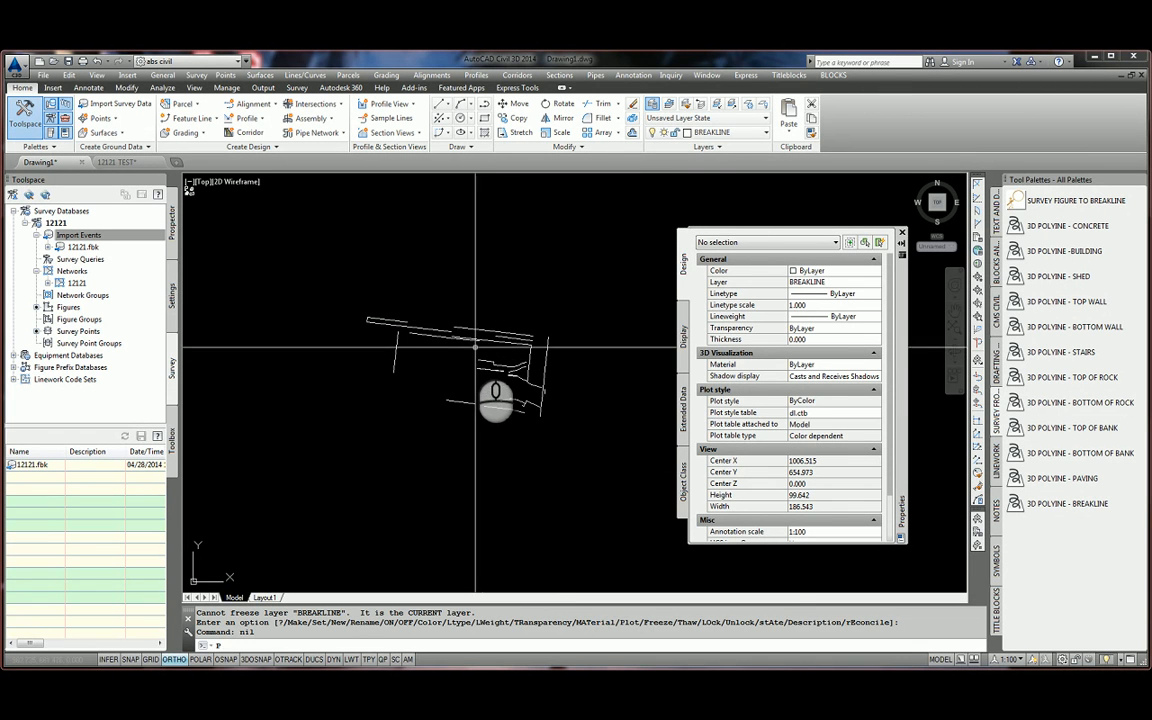
type("P")
key("Return")
right_click(428, 279)
left_click(468, 330)
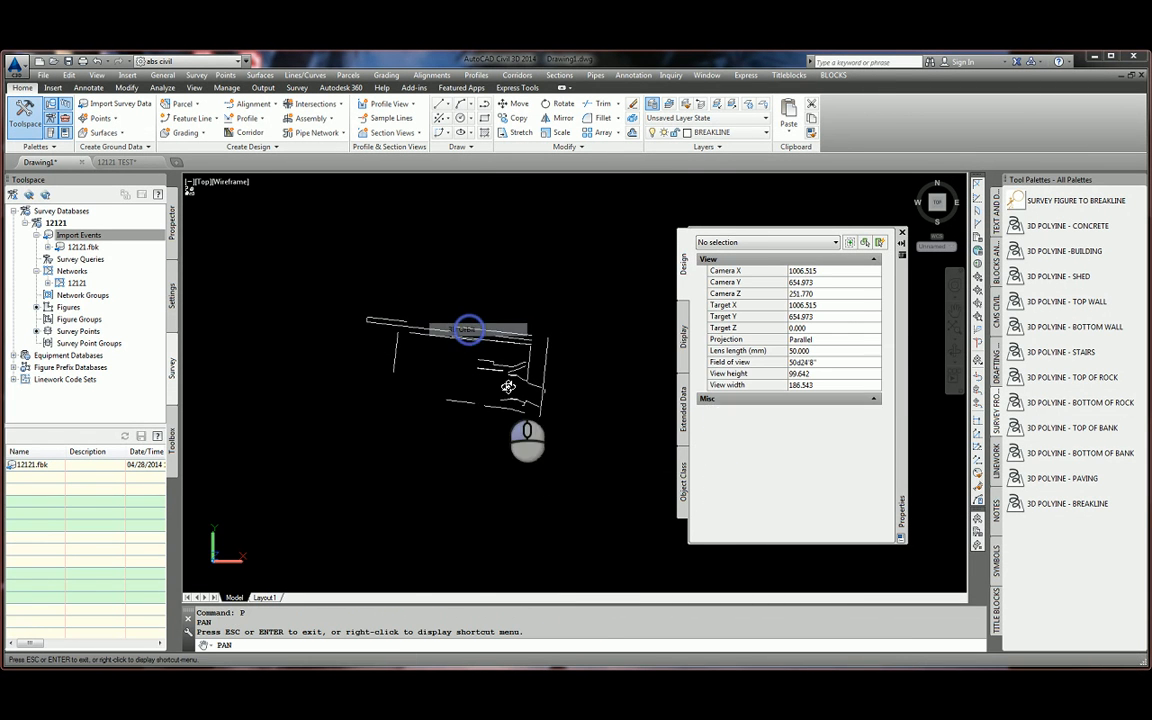
mouse_move(527, 460)
left_mouse_down()
mouse_move(429, 360)
mouse_move(340, 295)
mouse_move(438, 323)
mouse_move(468, 486)
mouse_move(504, 327)
mouse_move(455, 332)
mouse_move(411, 444)
mouse_move(545, 455)
mouse_move(496, 496)
mouse_move(506, 484)
mouse_move(517, 492)
left_mouse_up()
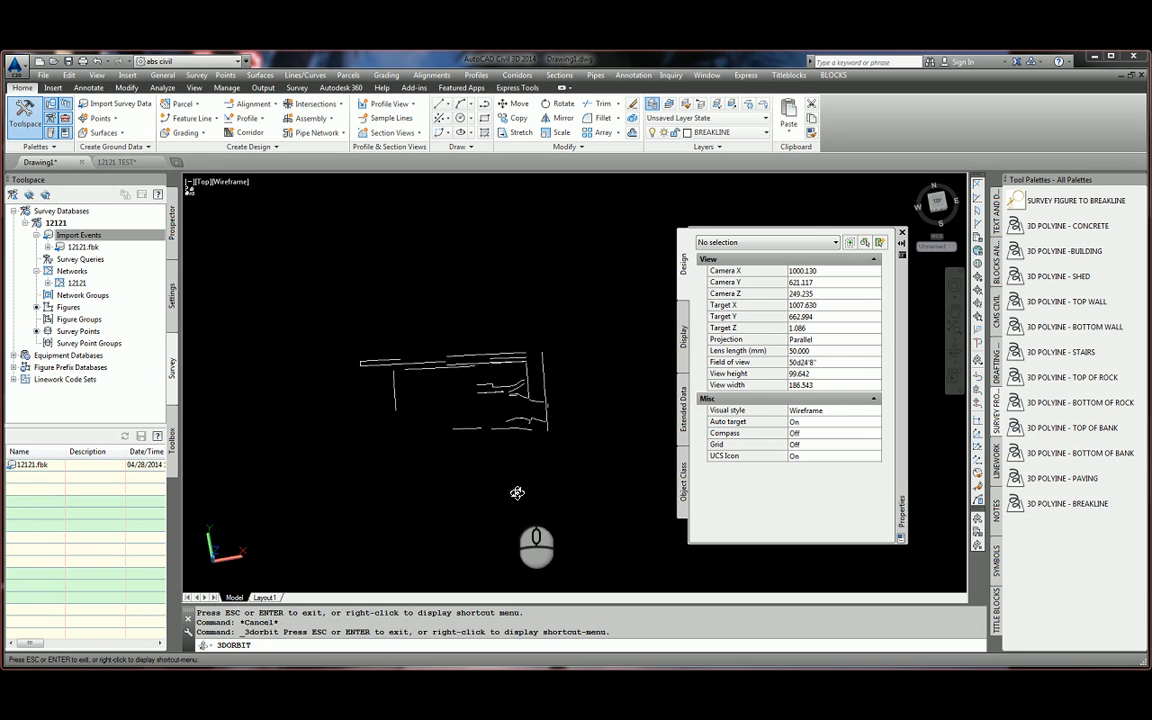
left_click_drag(517, 493, 518, 543)
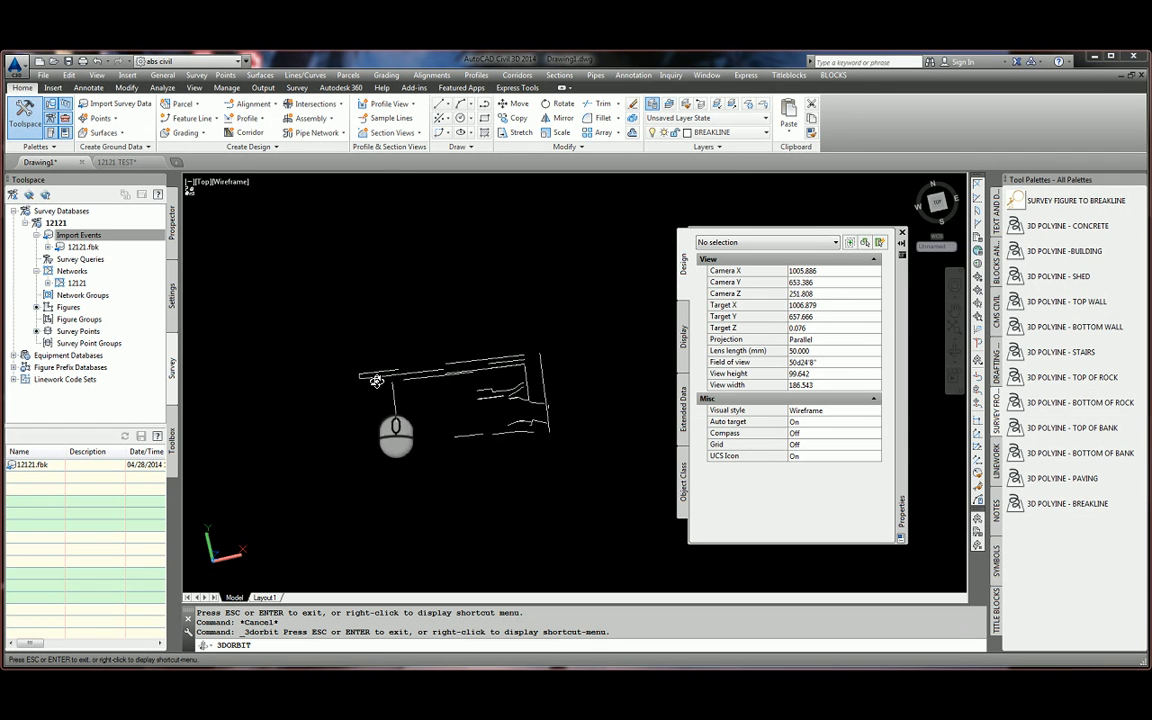
mouse_move(458, 457)
left_mouse_down()
mouse_move(457, 422)
mouse_move(271, 236)
left_mouse_up()
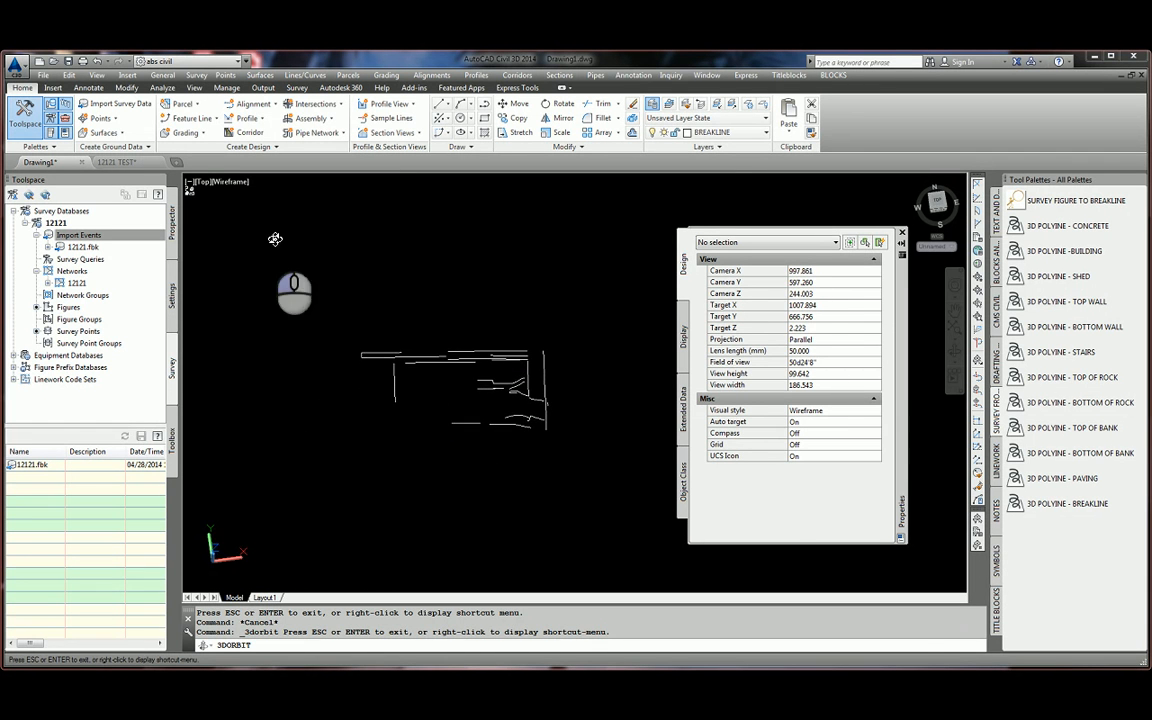
key("Escape")
Examine the breaklines in elevation from the Front view.
left_click(195, 88)
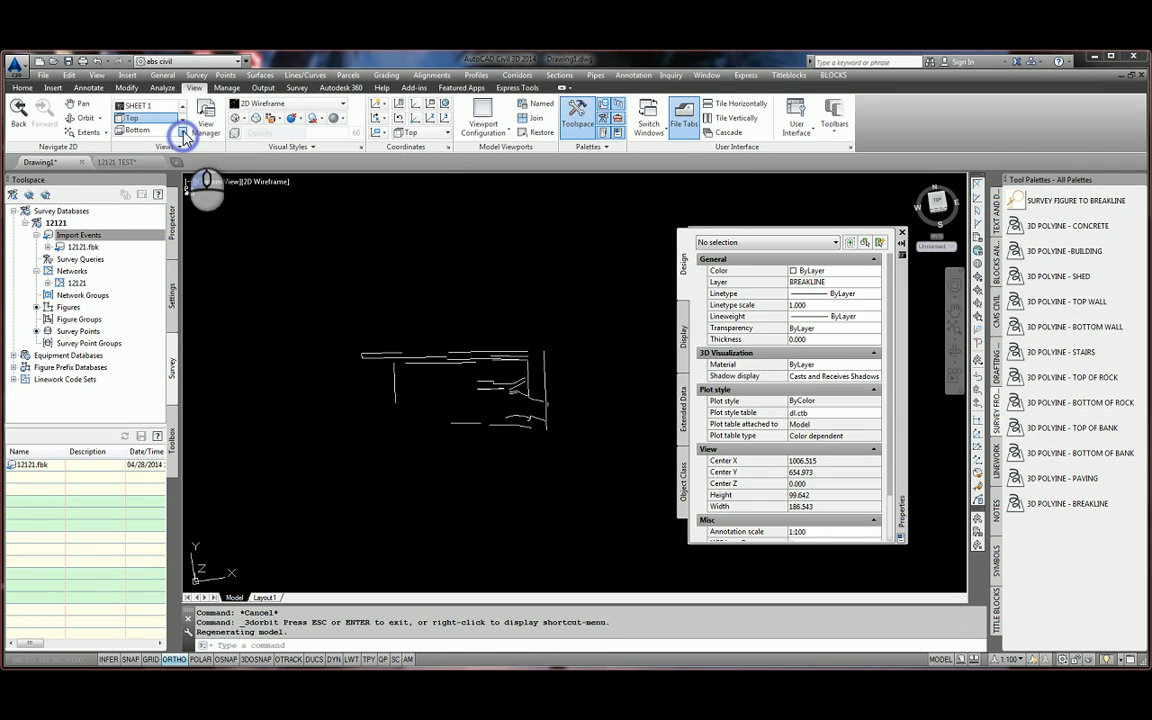
left_click(183, 136)
left_click(150, 166)
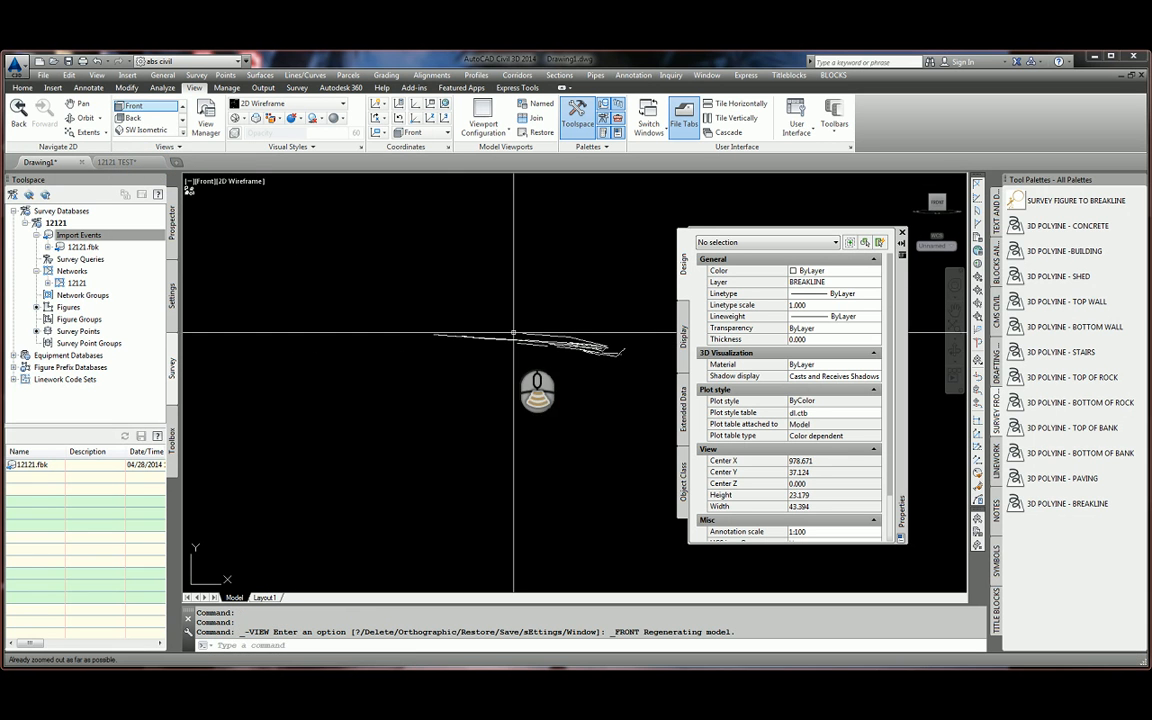
scroll(514, 333, "up", 3)
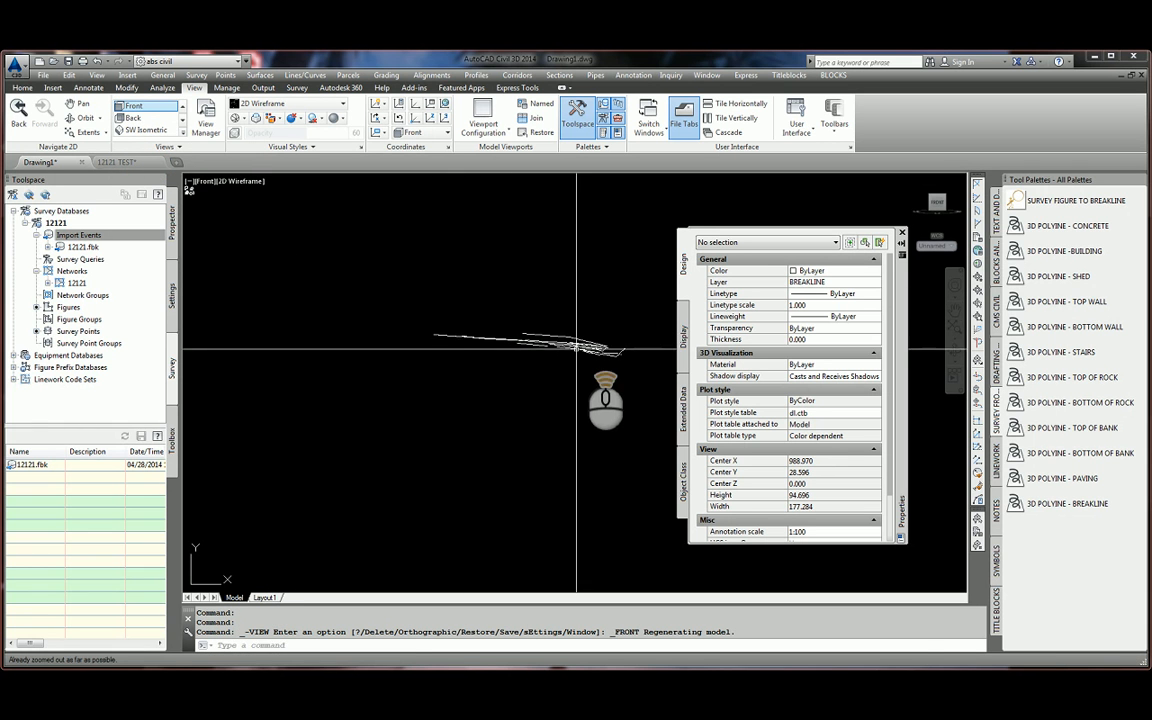
Restore the Top view and thaw all layers with the LAT command.
left_click(183, 106)
left_click(183, 106)
left_click(153, 117)
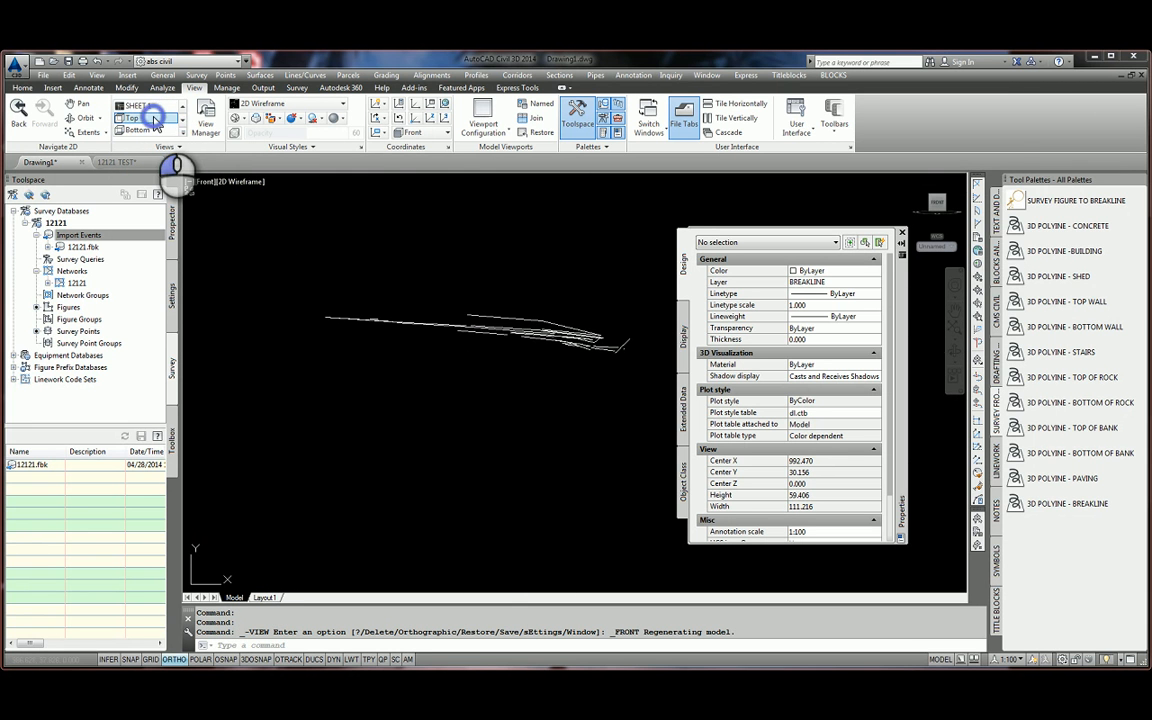
scroll(470, 420, "down", 4)
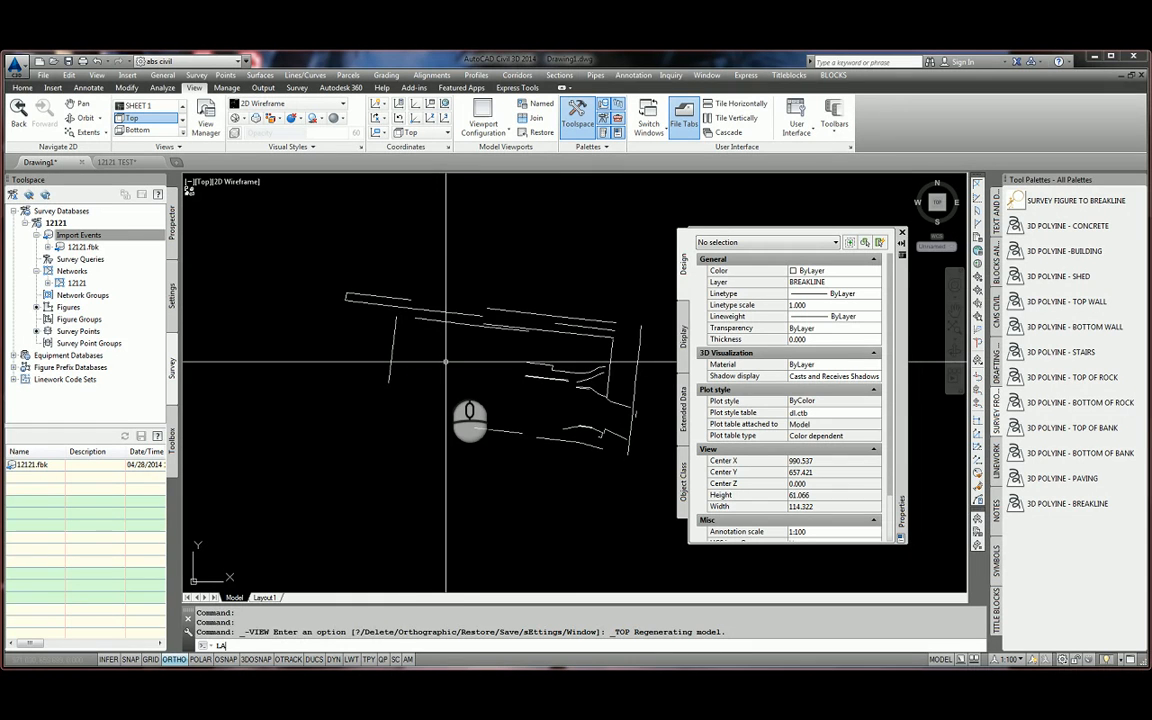
type("T")
key("Return")
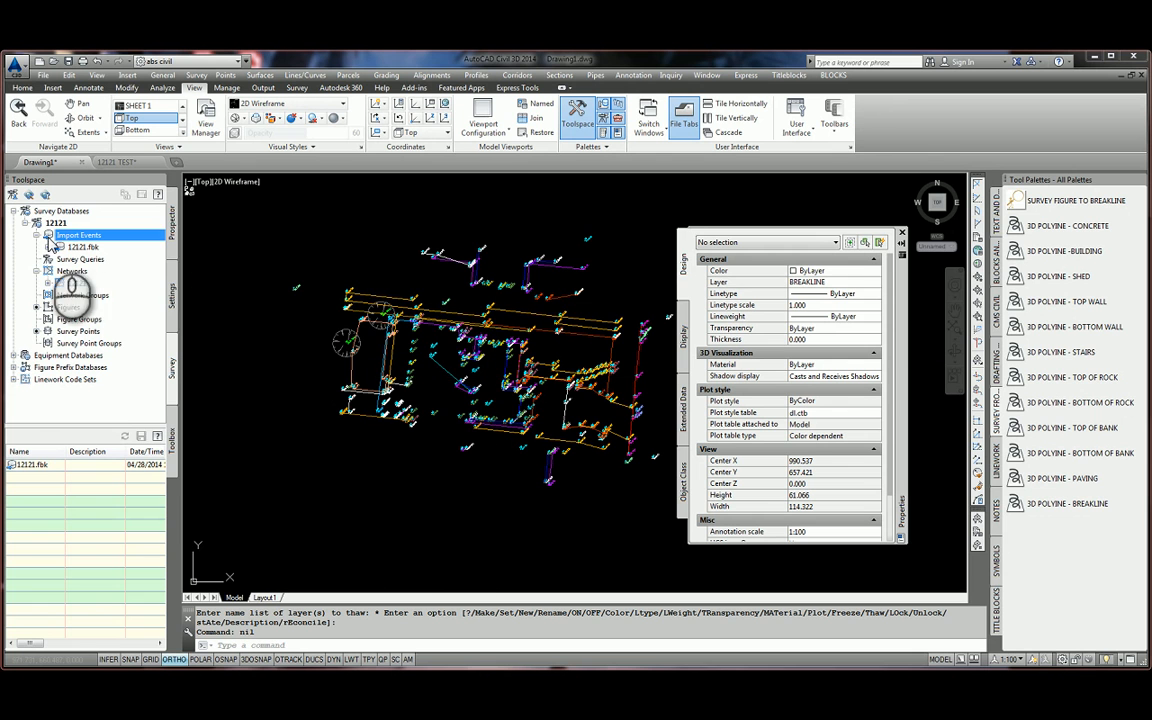
Unlock the survey points of the 12121.fbk import event in the drawing, then close the object properties palette.
mouse_move(75, 252)
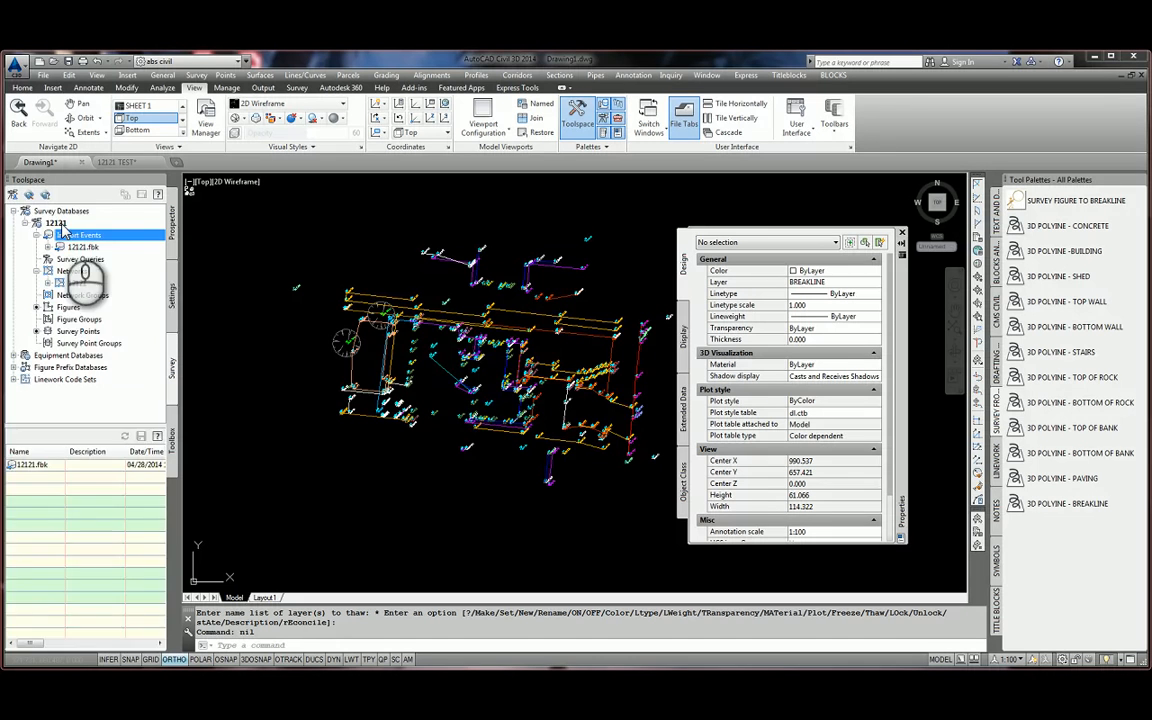
right_click(62, 224)
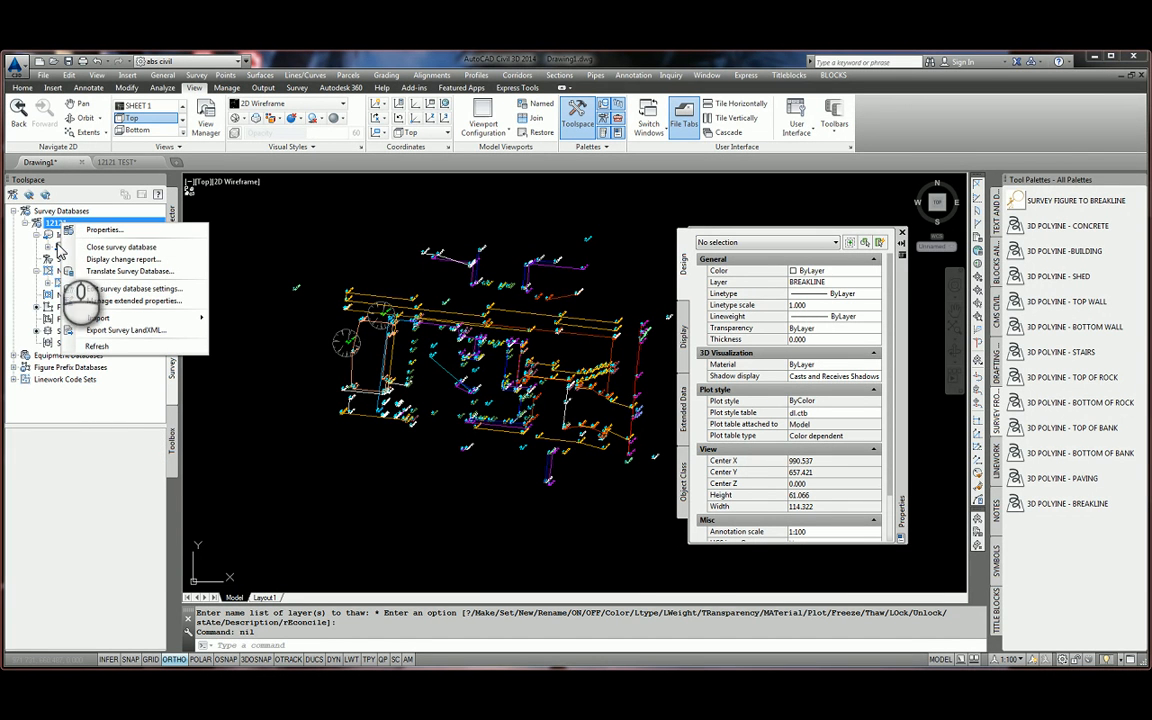
left_click(31, 252)
right_click(78, 247)
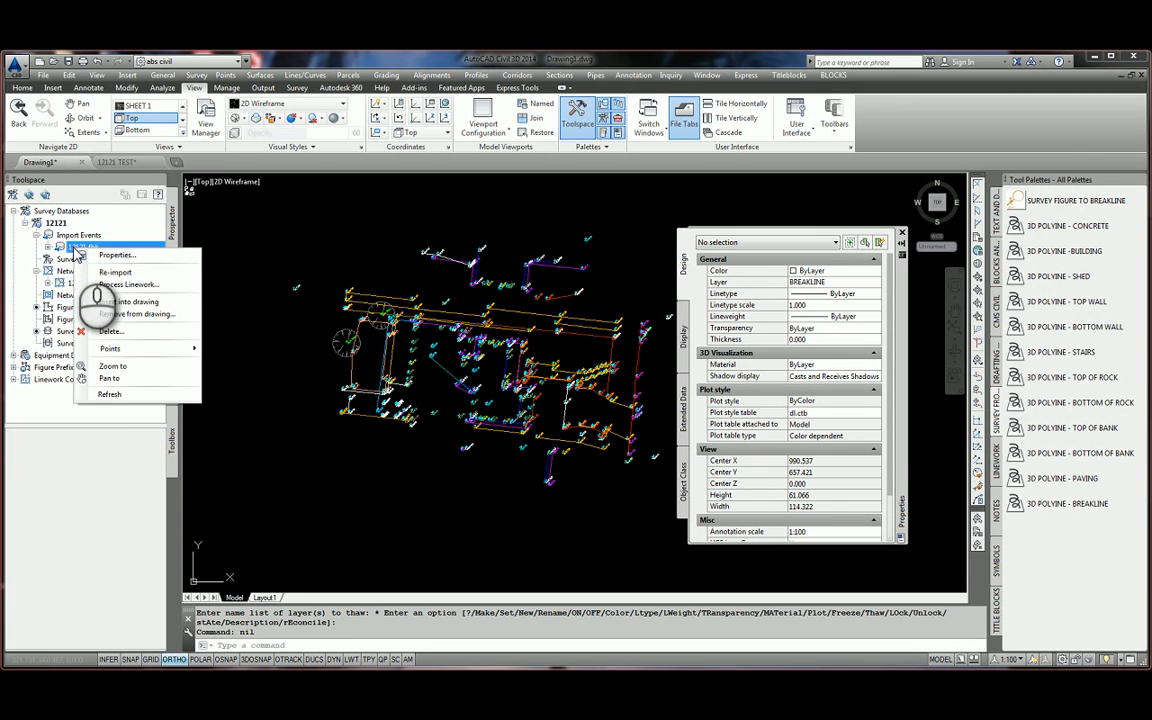
mouse_move(127, 356)
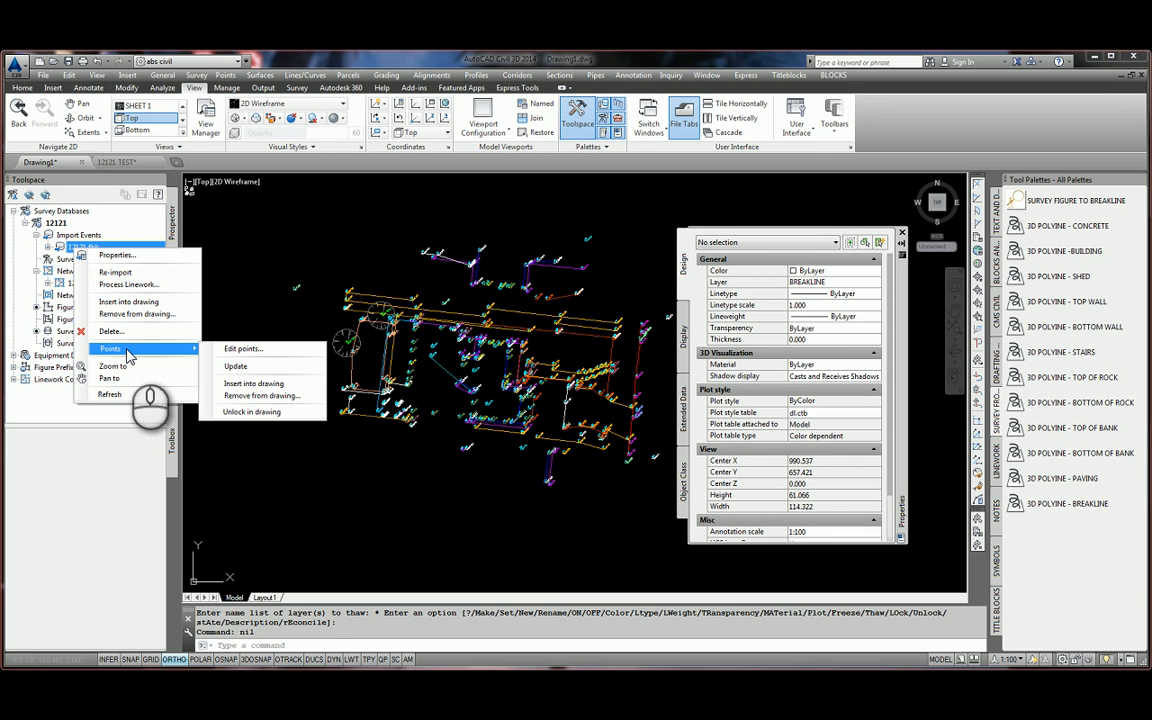
left_click(247, 411)
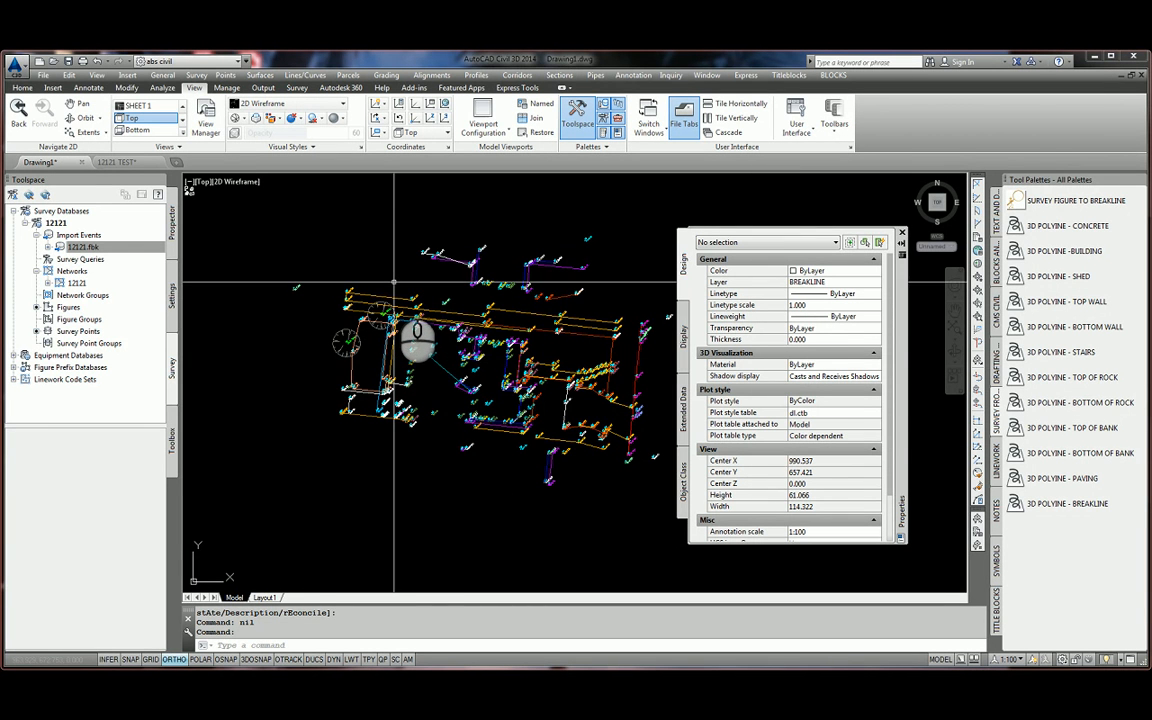
left_click(901, 233)
Rotate all survey points and linework, including the outlying control points, by 48d36'25" about the node of point 100 with Ortho off.
scroll(640, 370, "down", 2)
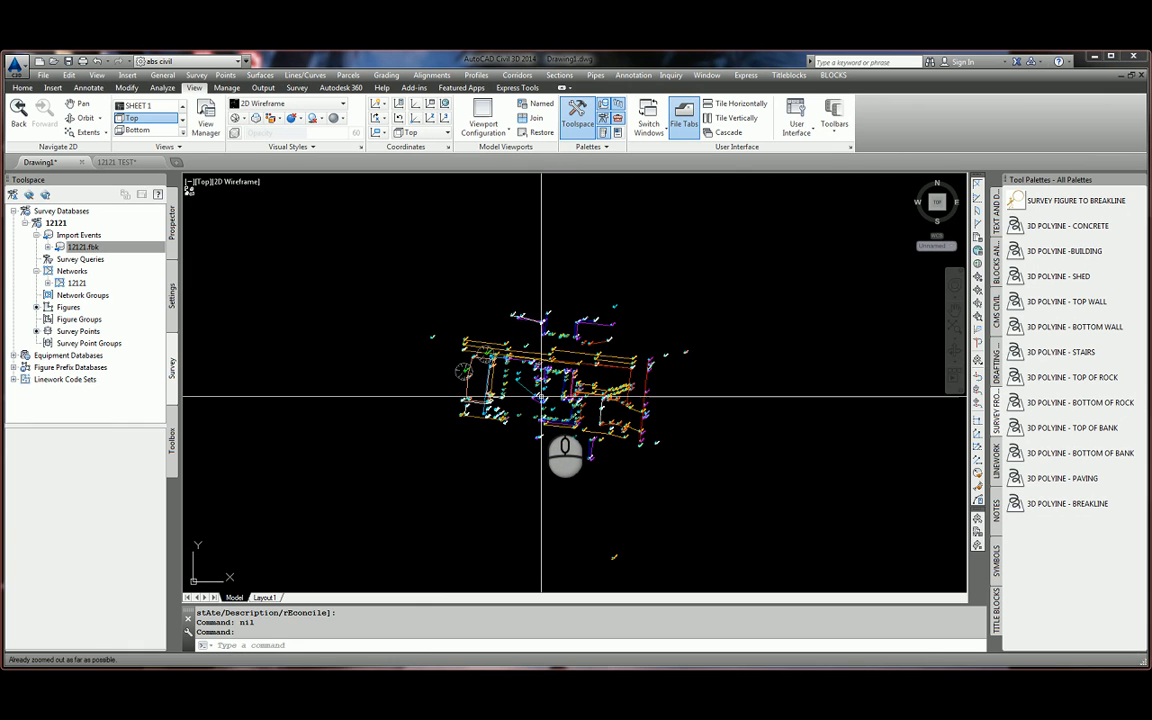
key("Escape")
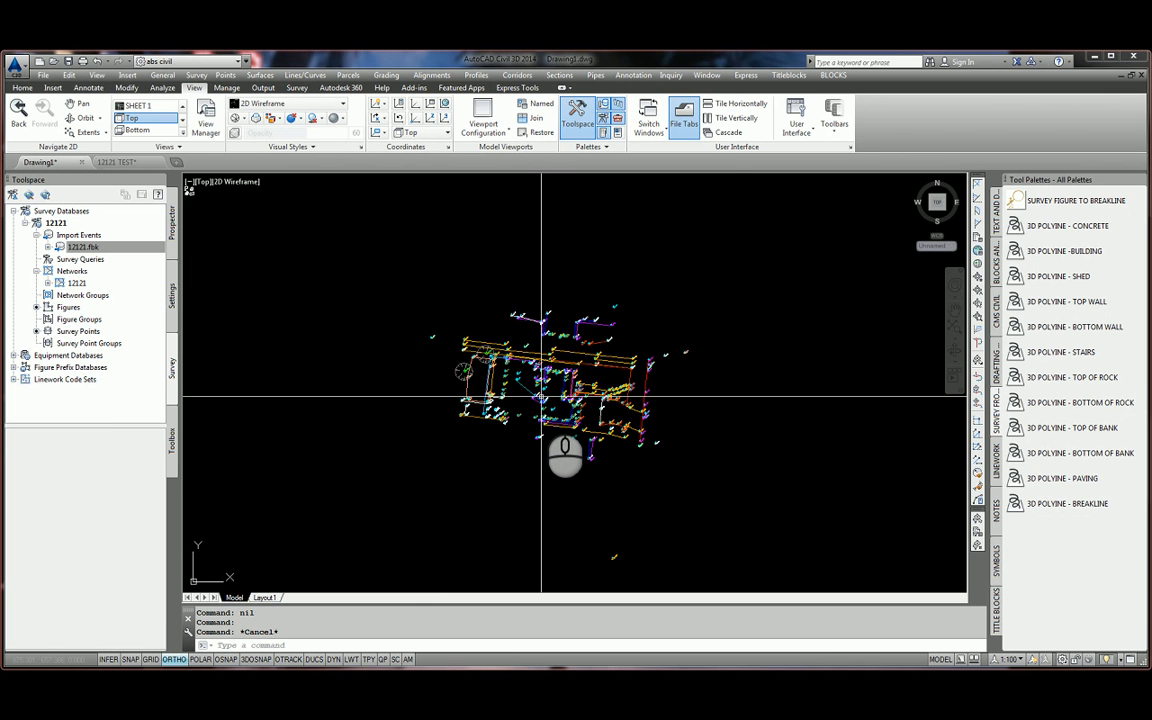
key("Escape")
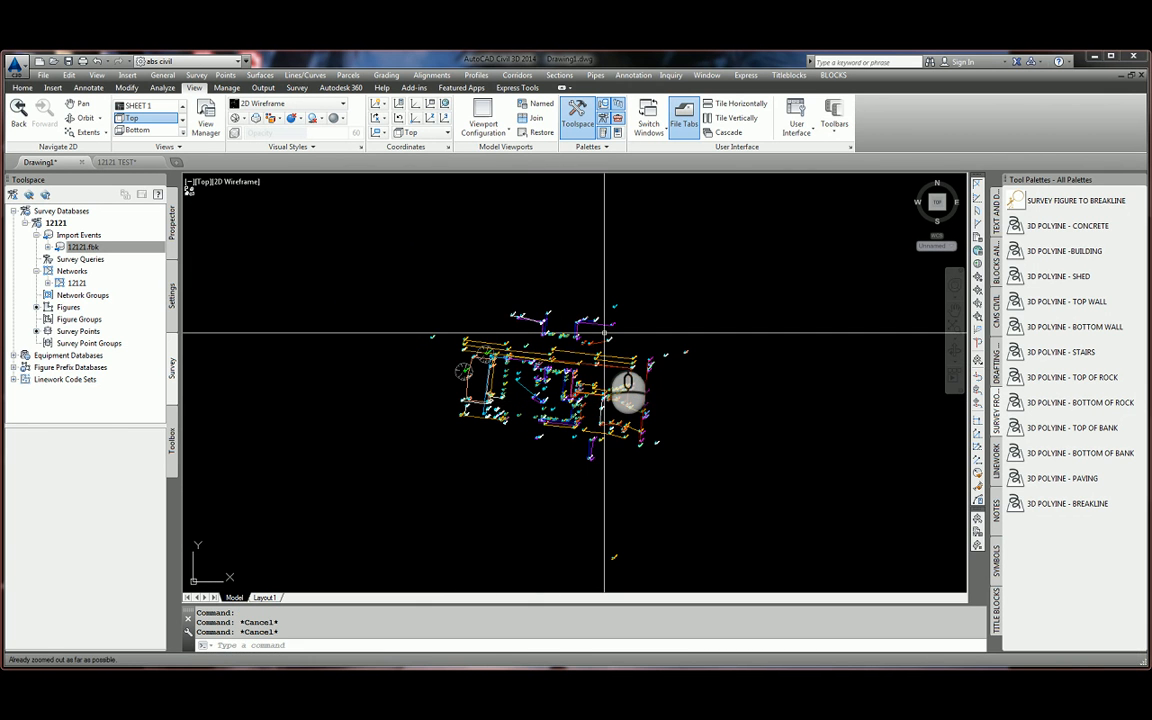
type("Z")
key("Return")
type("E")
key("Return")
scroll(604, 332, "down", 3)
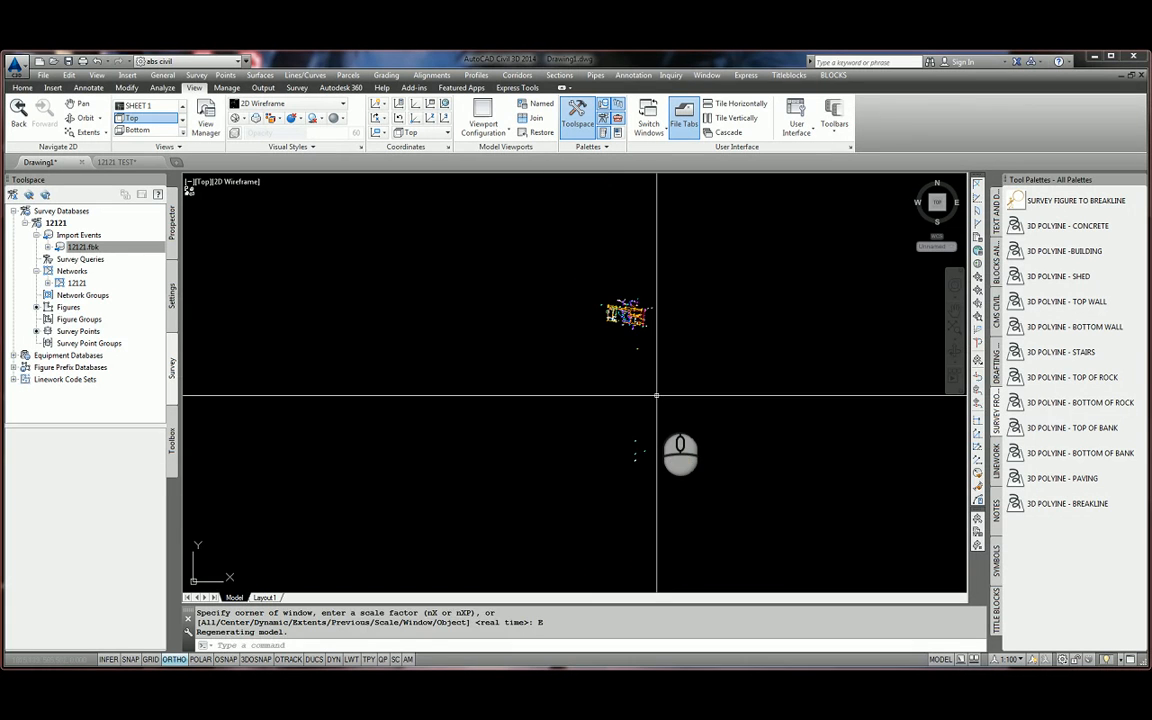
key("Escape")
type("R")
key("Return")
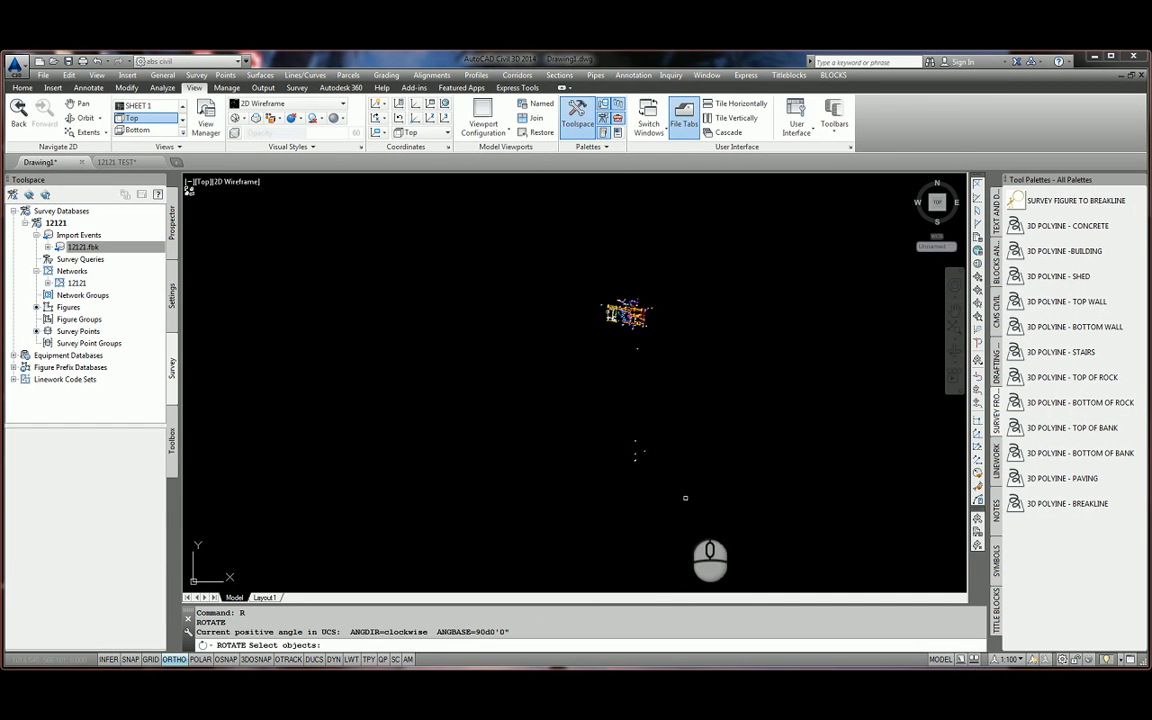
left_click(726, 511)
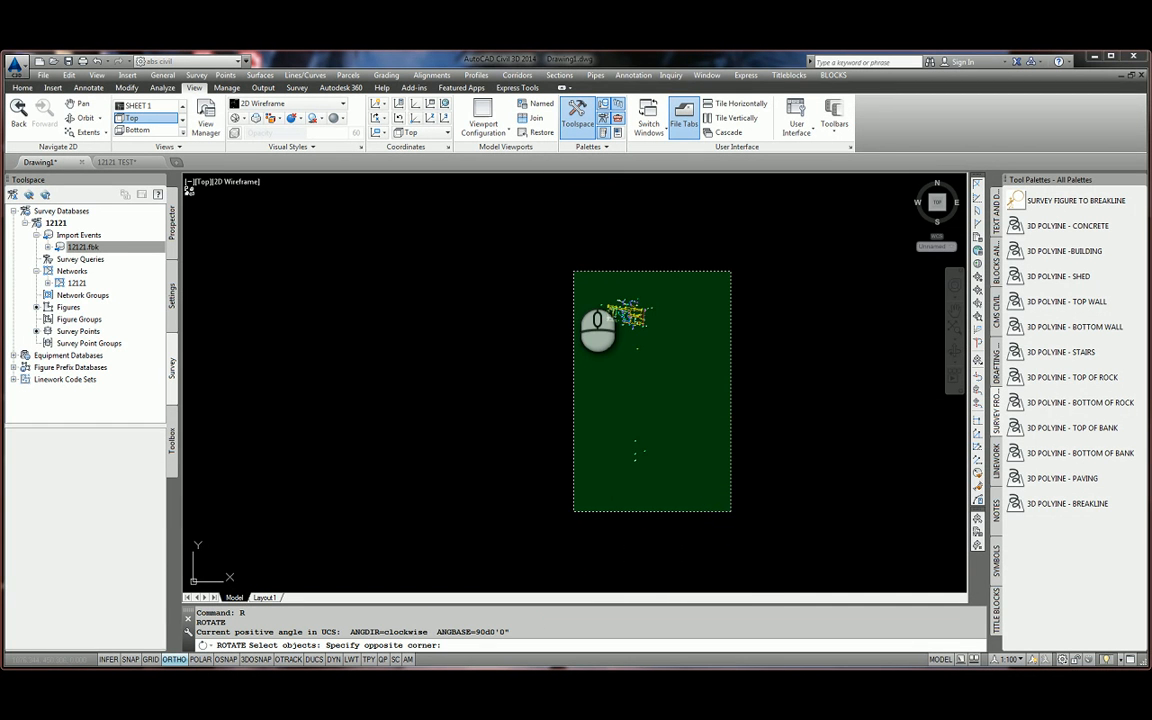
left_click(574, 271)
key("Return")
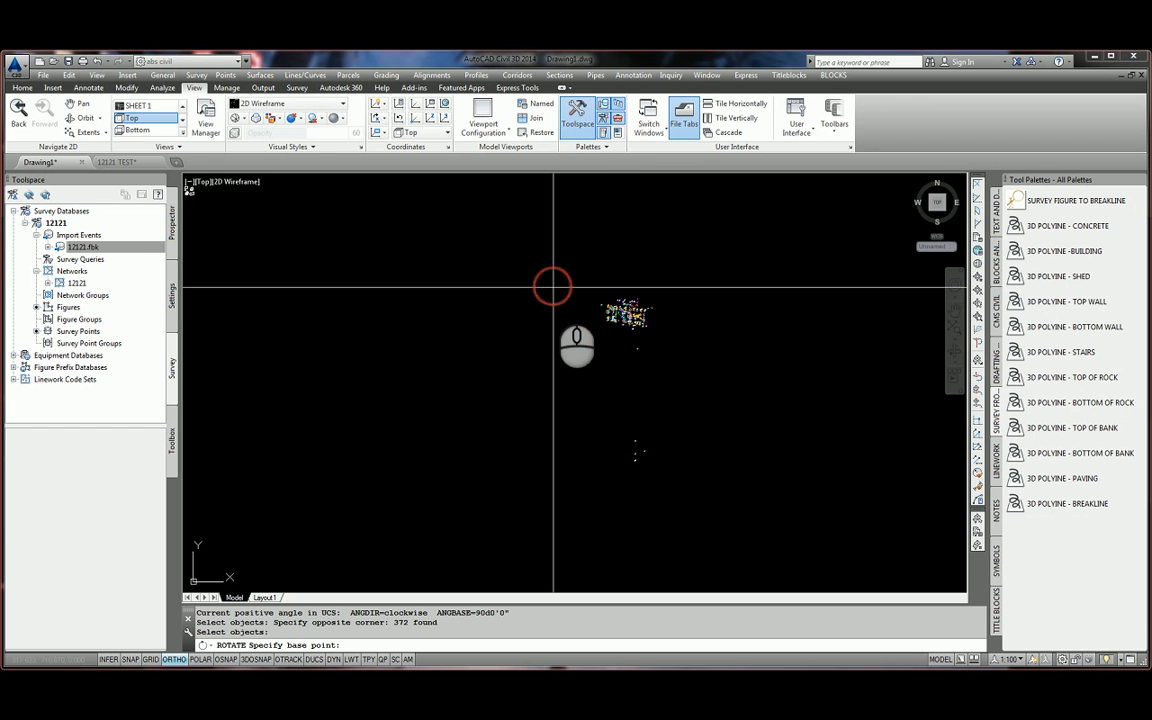
scroll(653, 399, "up", 6)
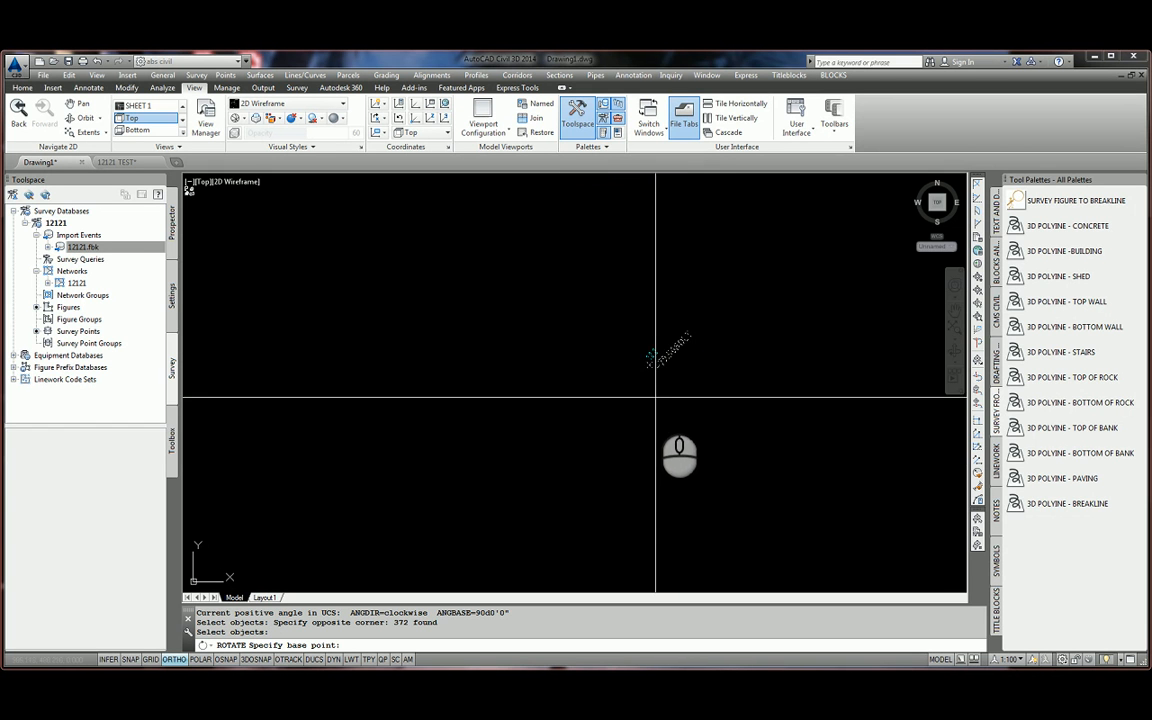
scroll(620, 458, "down", 2)
scroll(638, 368, "up", 3)
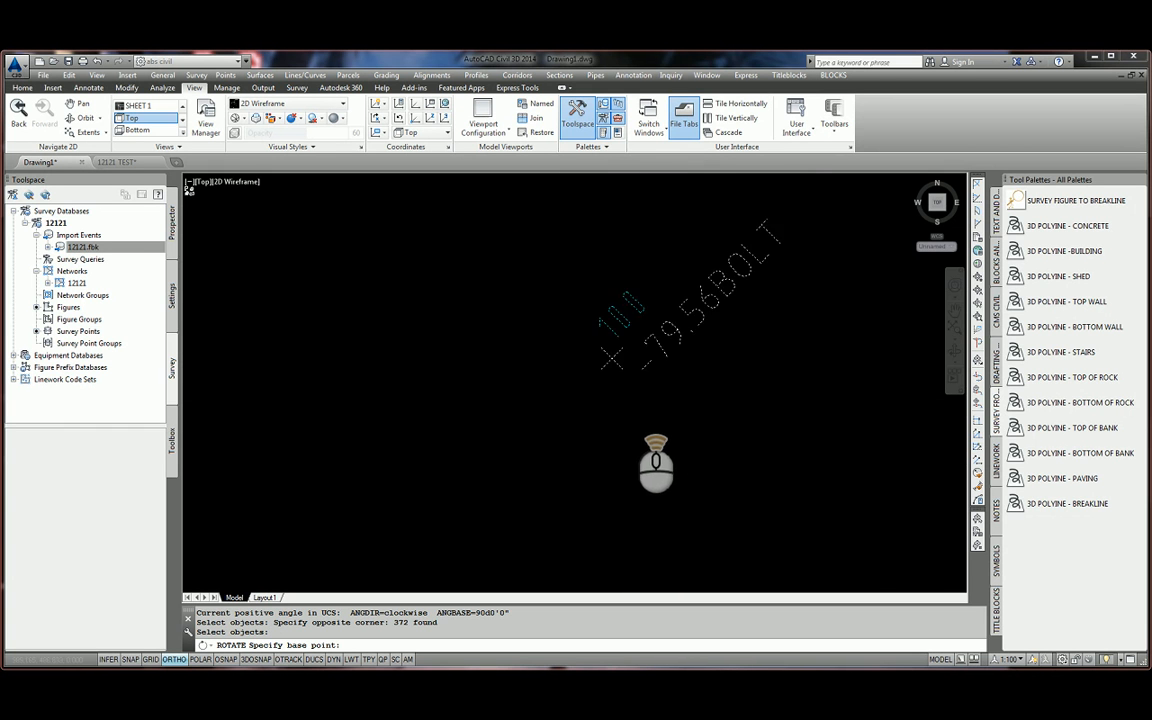
right_click(546, 298, "shift")
left_click(577, 507)
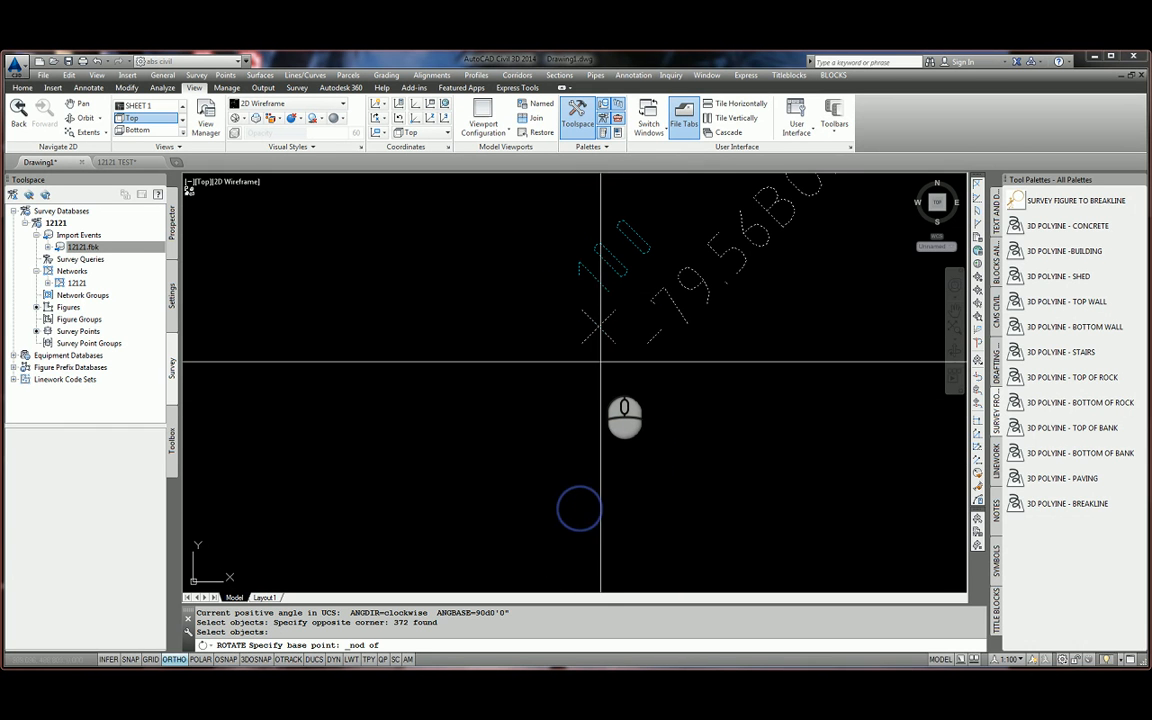
left_click(599, 325)
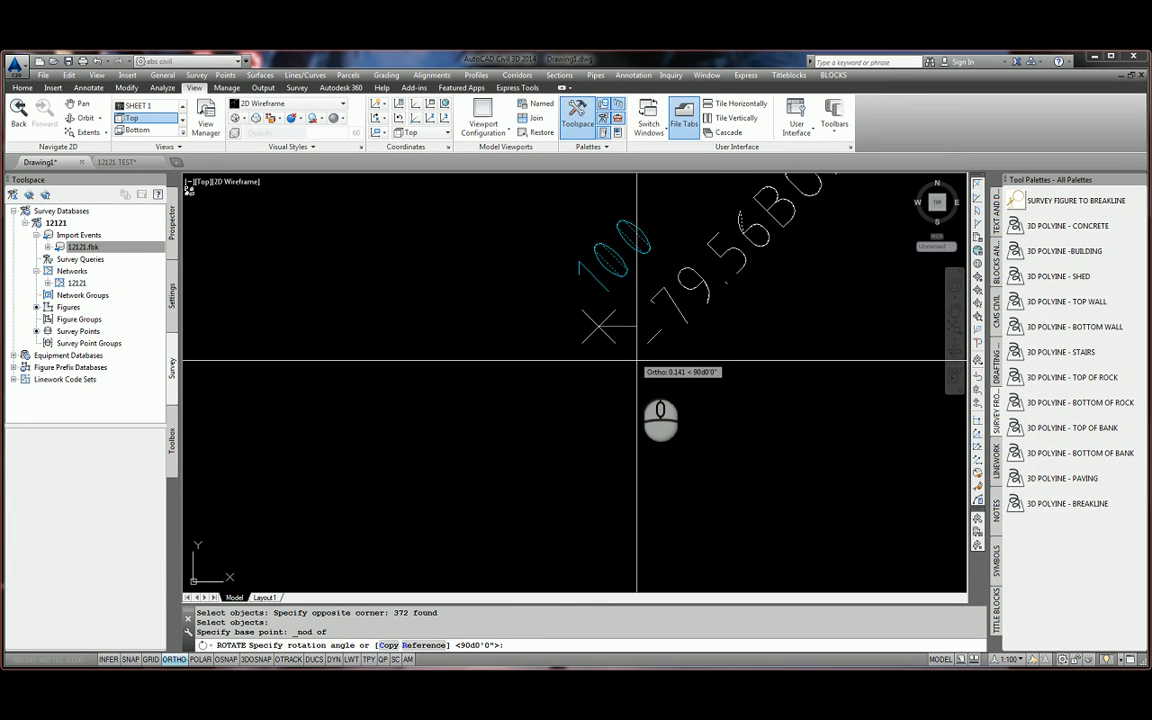
key("F8")
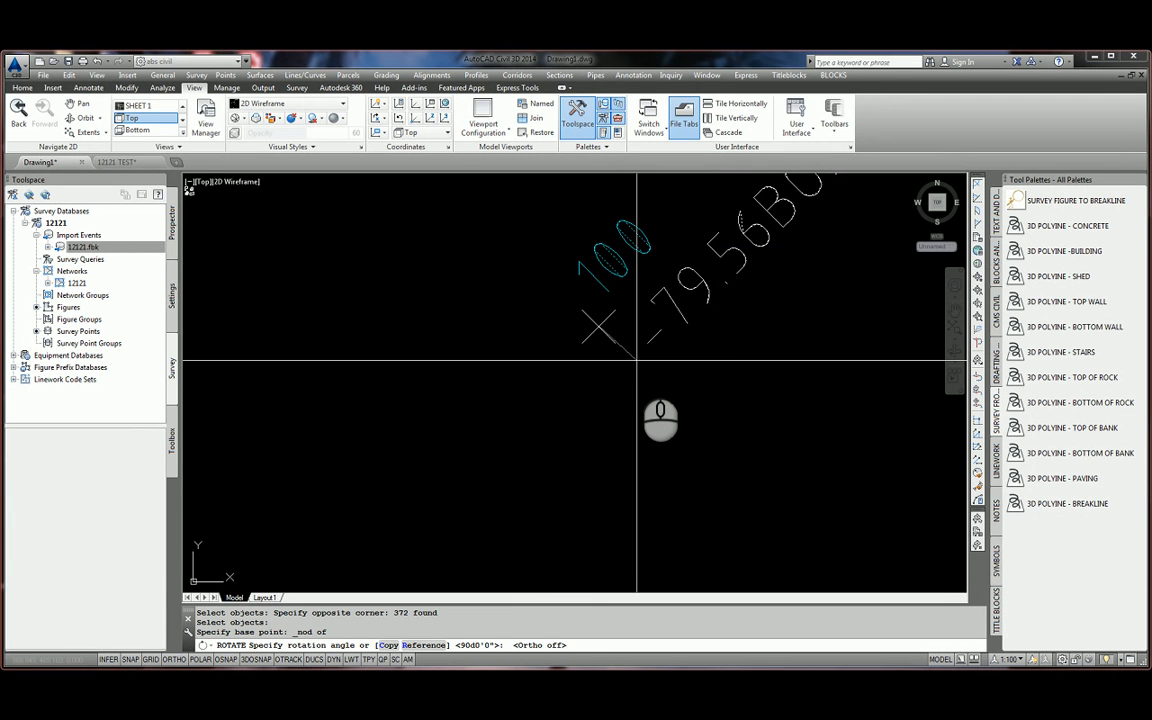
type("48D36'25\"")
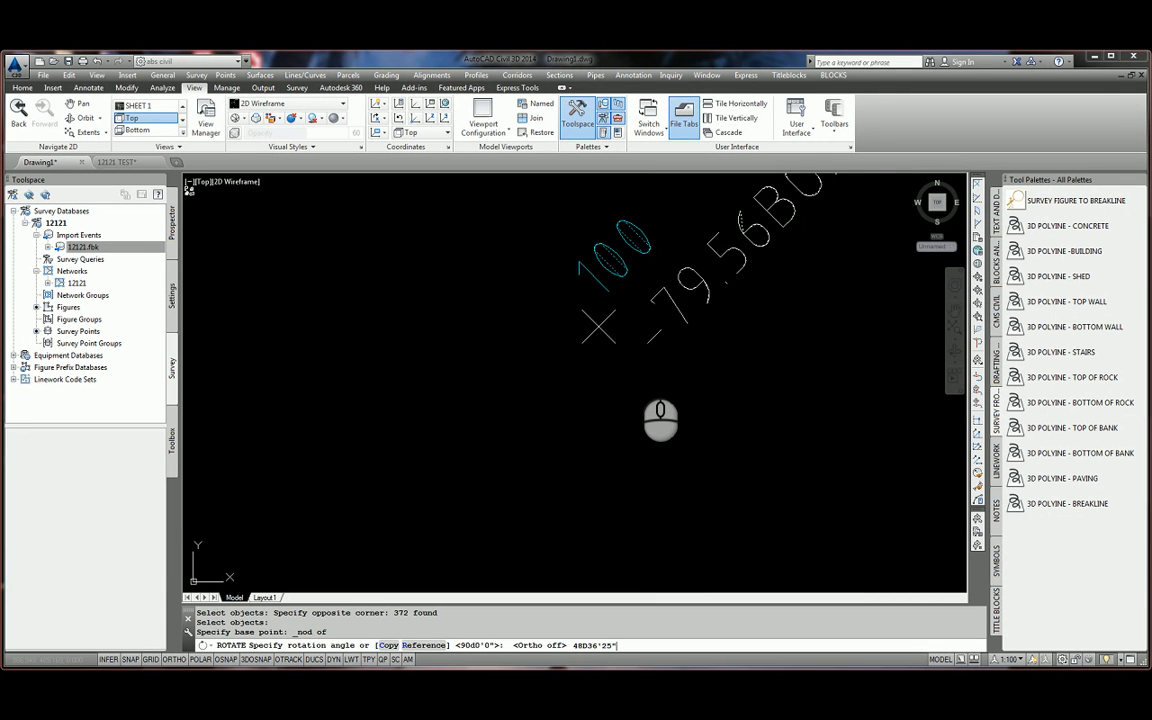
key("Return")
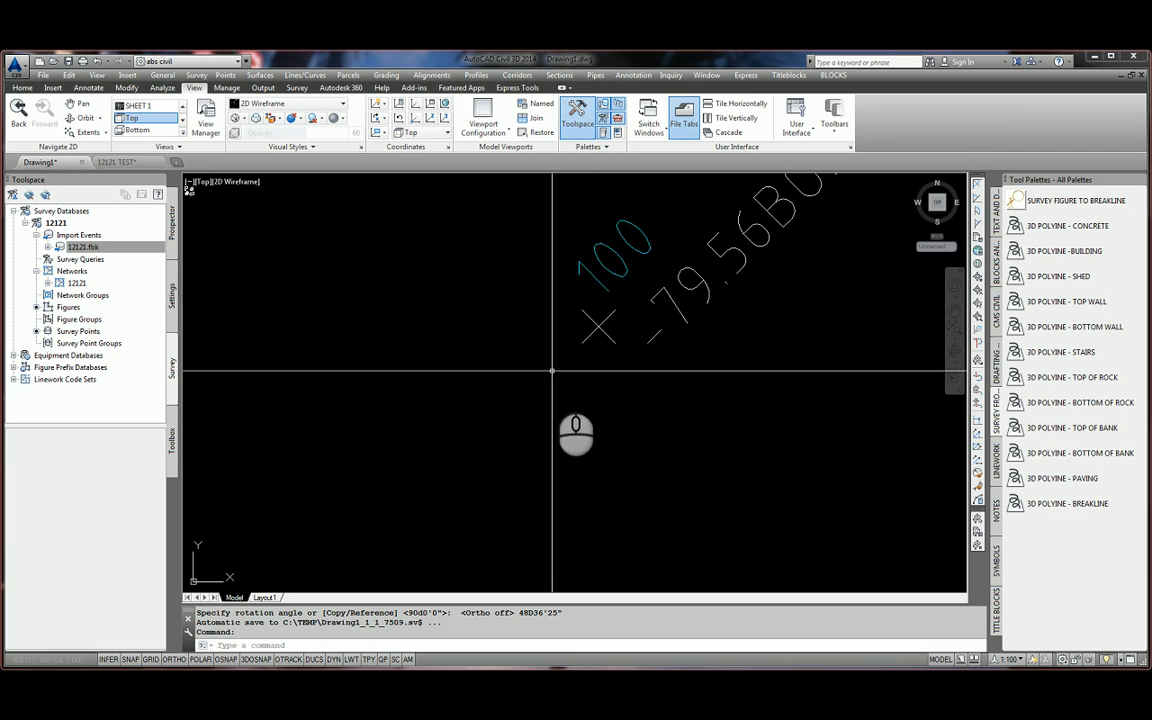
Raise all objects in the drawing by 100 in elevation, moving them from 0,0,0 to 0,0,100.
scroll(574, 420, "down", 8)
scroll(607, 439, "down", 5)
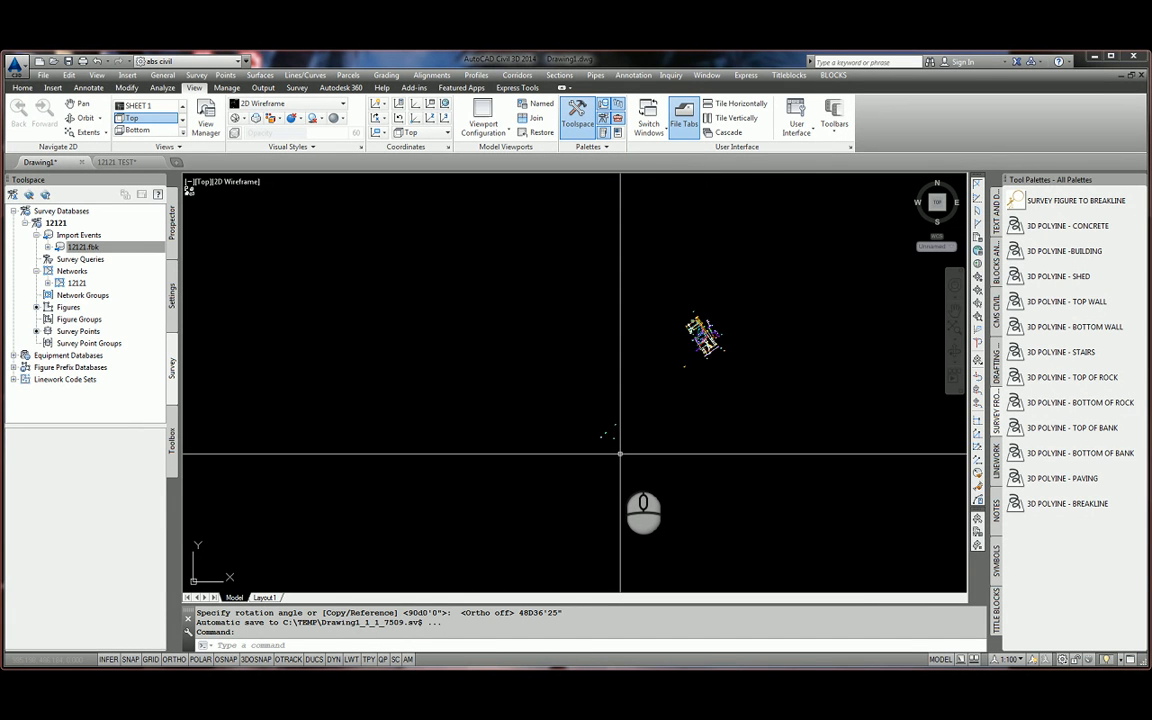
scroll(620, 454, "up", 10)
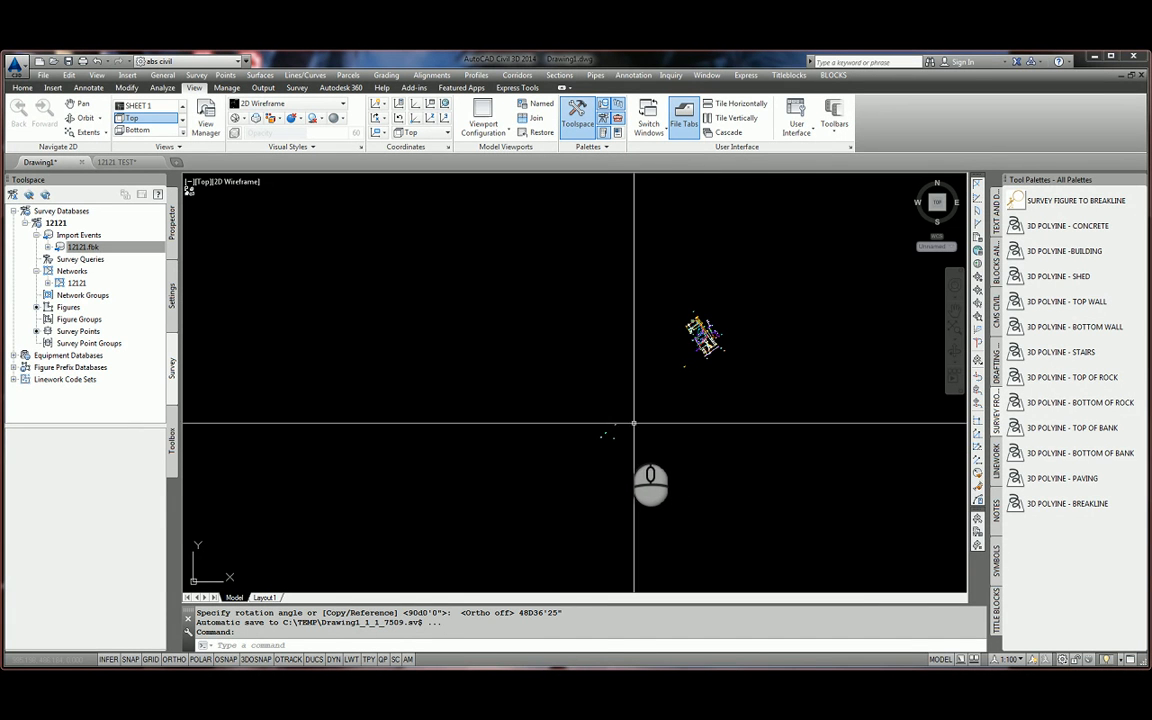
scroll(573, 401, "down", 5)
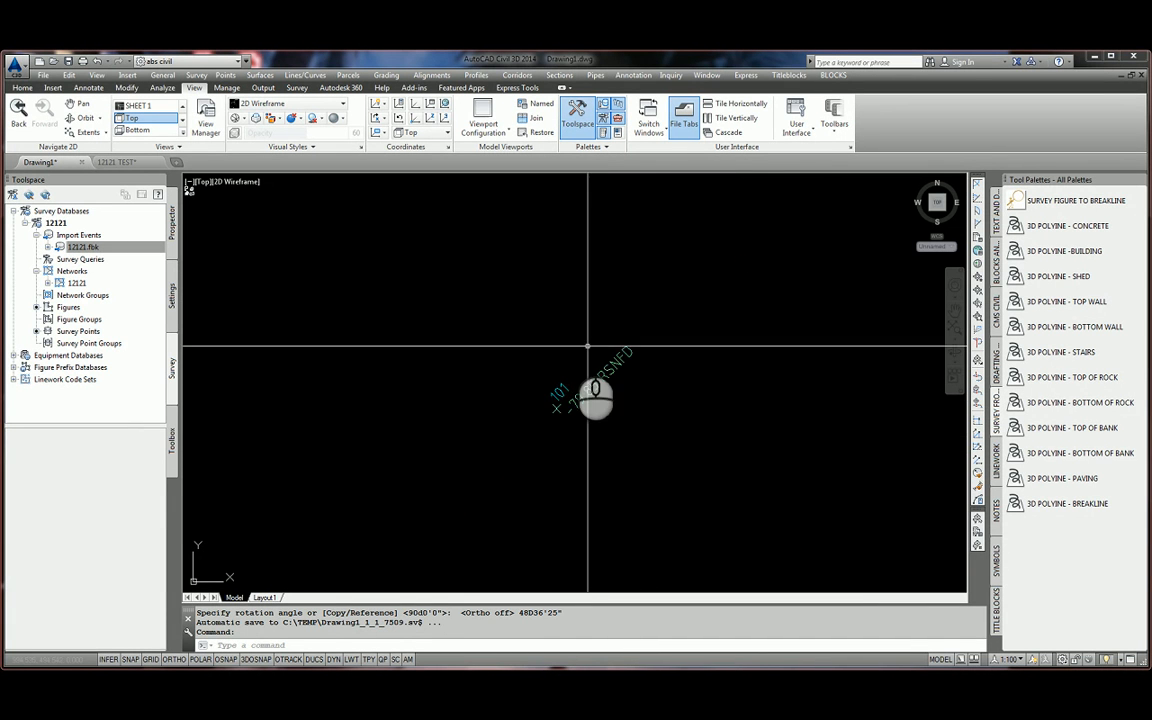
scroll(553, 355, "up", 2)
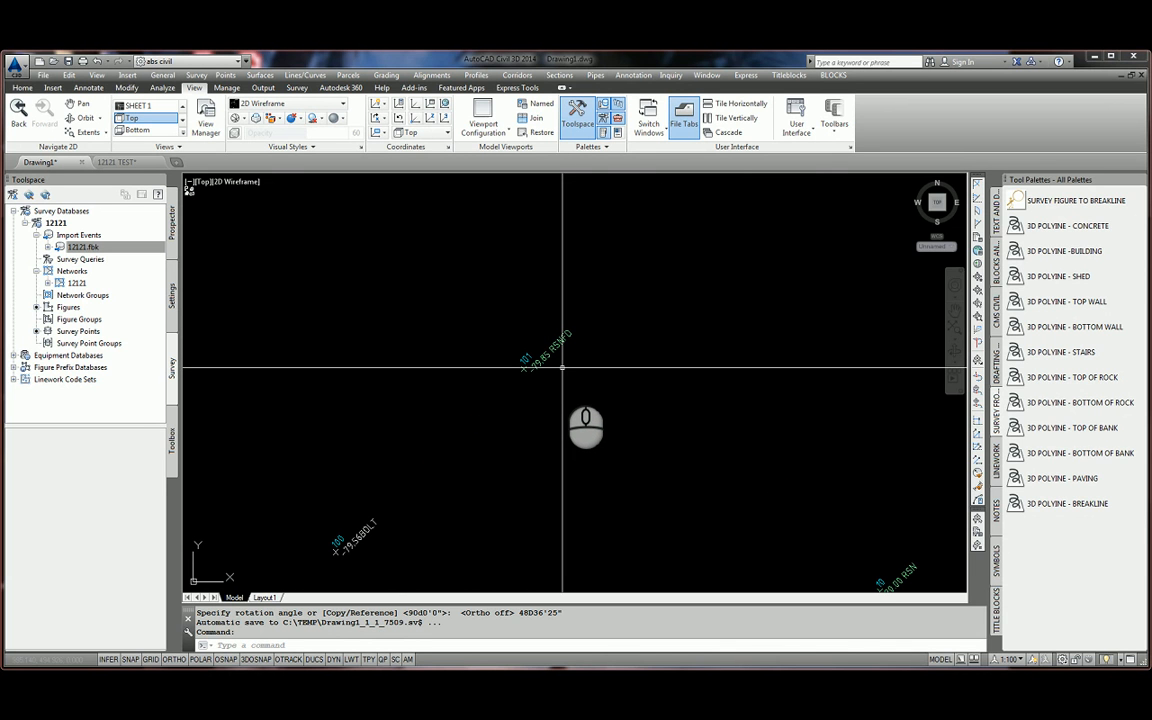
key("Escape")
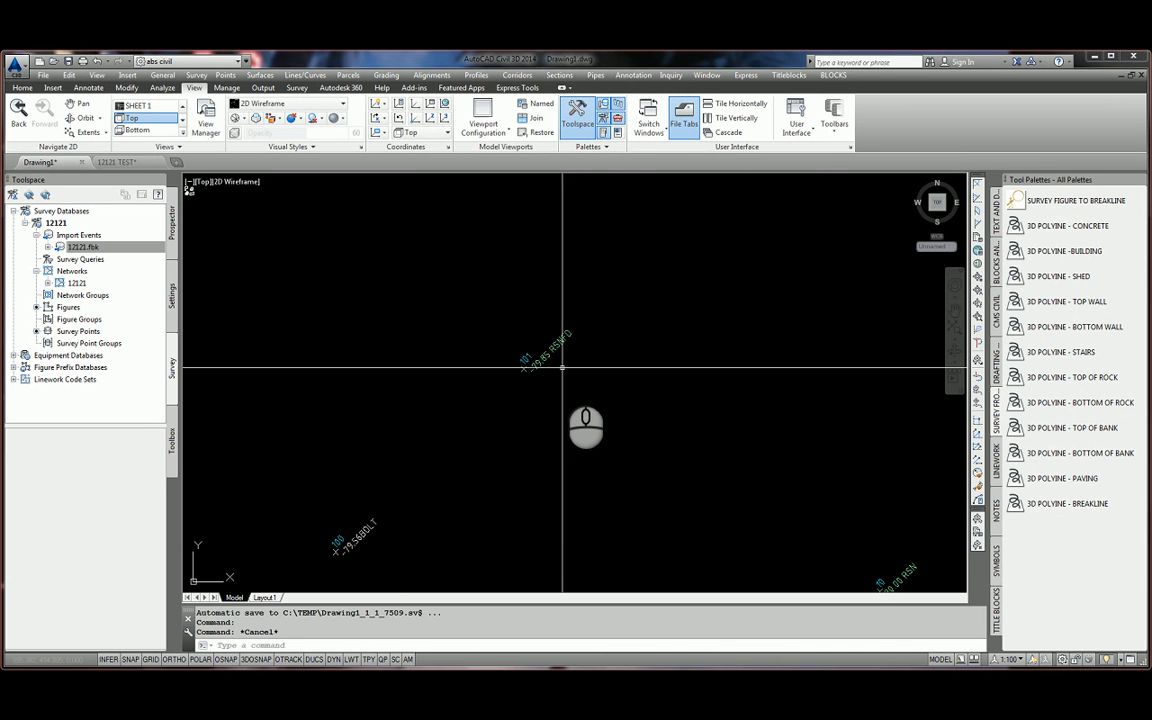
type("m")
key("Return")
type("ALL")
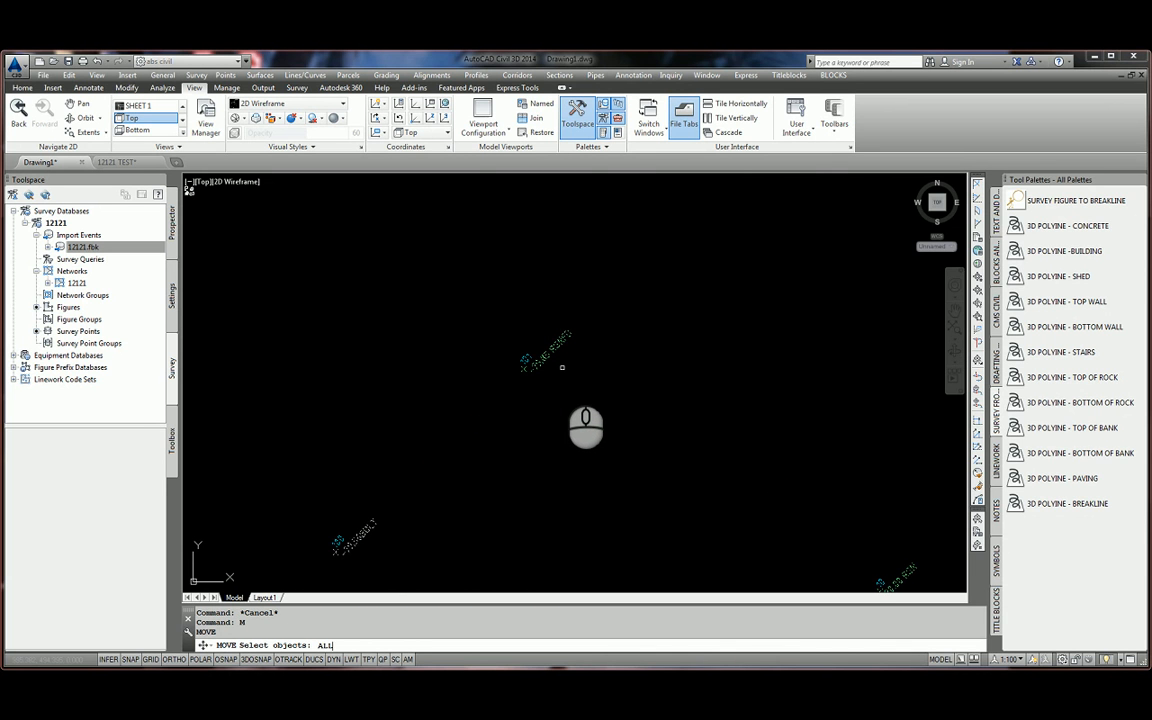
key("Return")
key("Return")
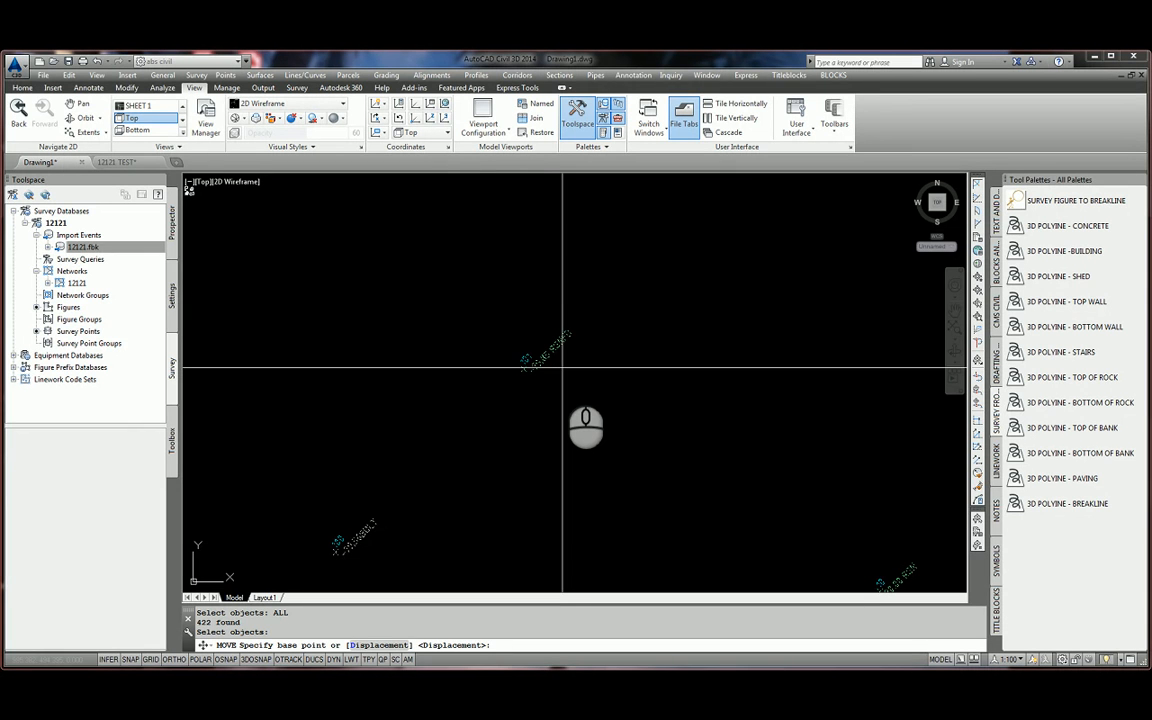
type("0,0,0")
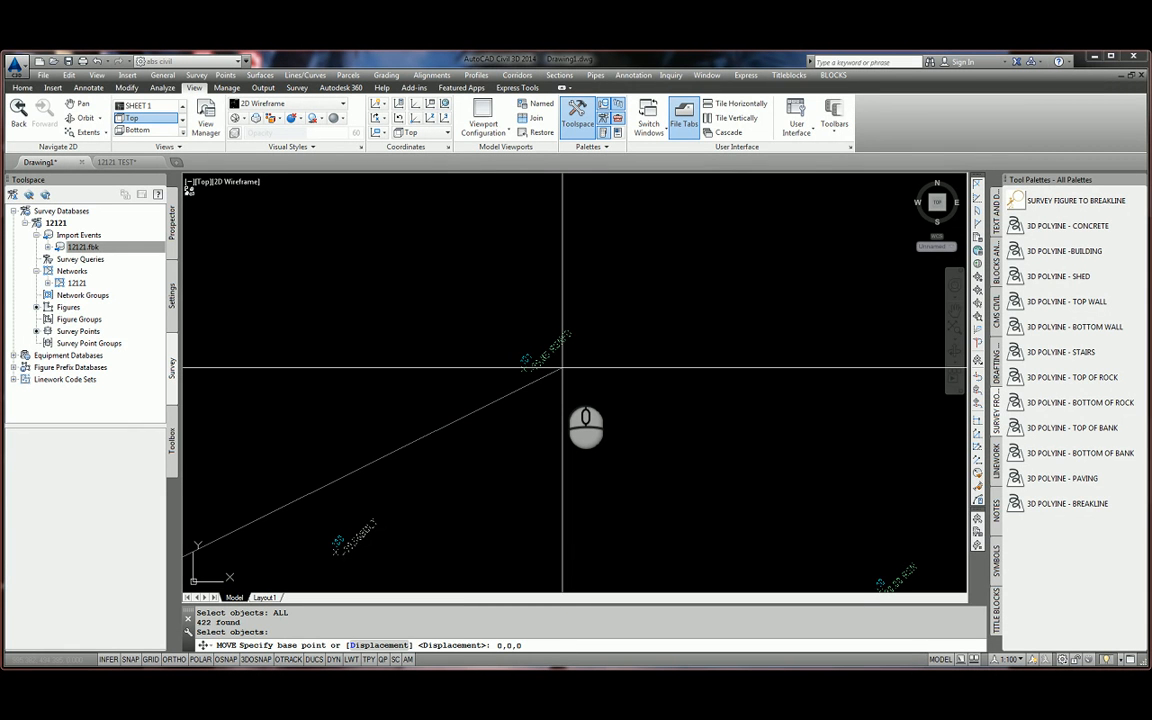
key("Return")
type("0,0,")
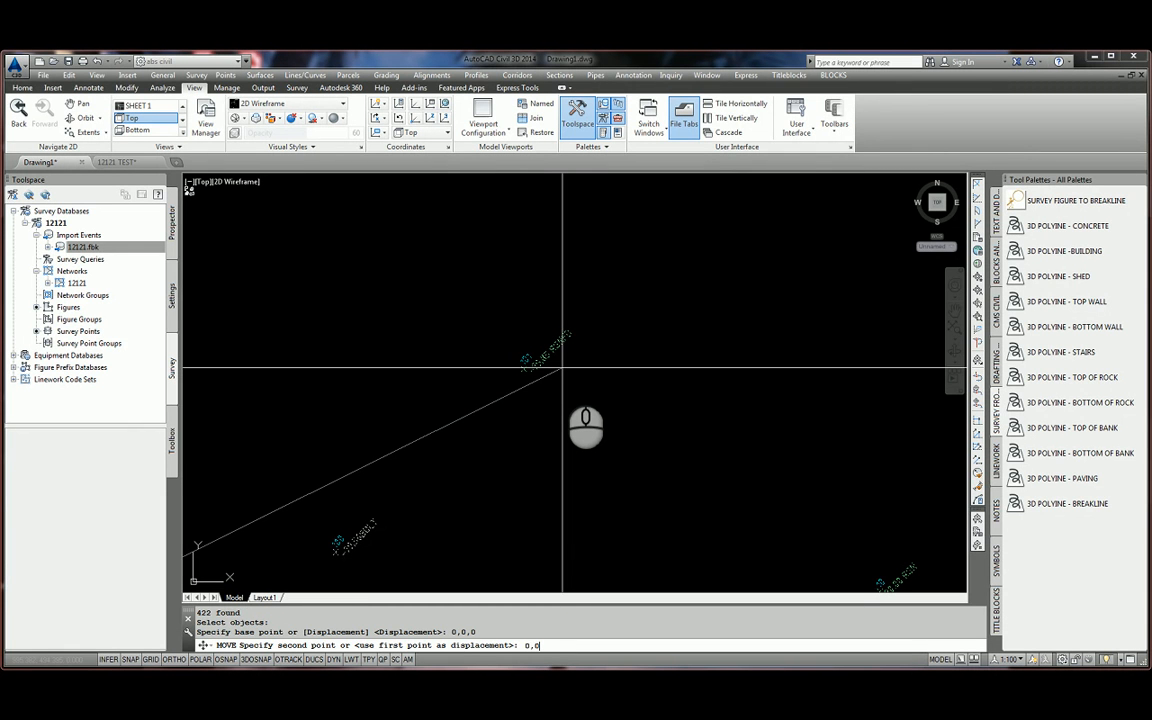
type("100")
key("Return")
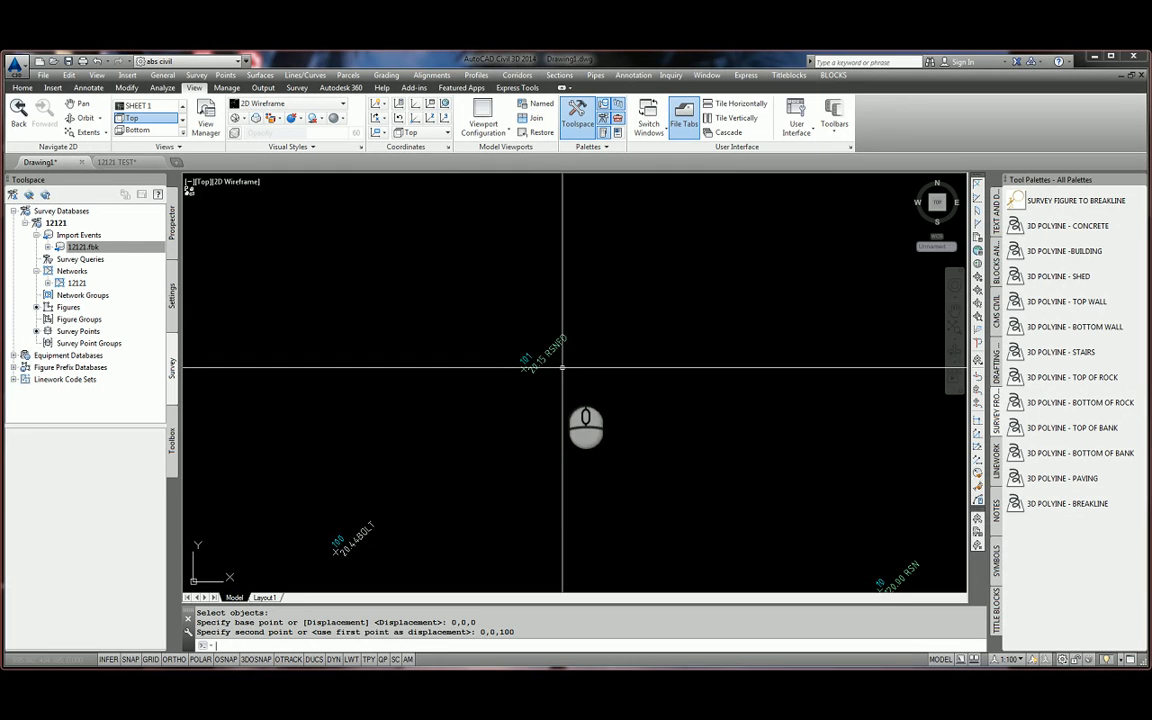
Lock the BREAKLINE layer in the layer properties and close the layer list.
scroll(527, 360, "down", 6)
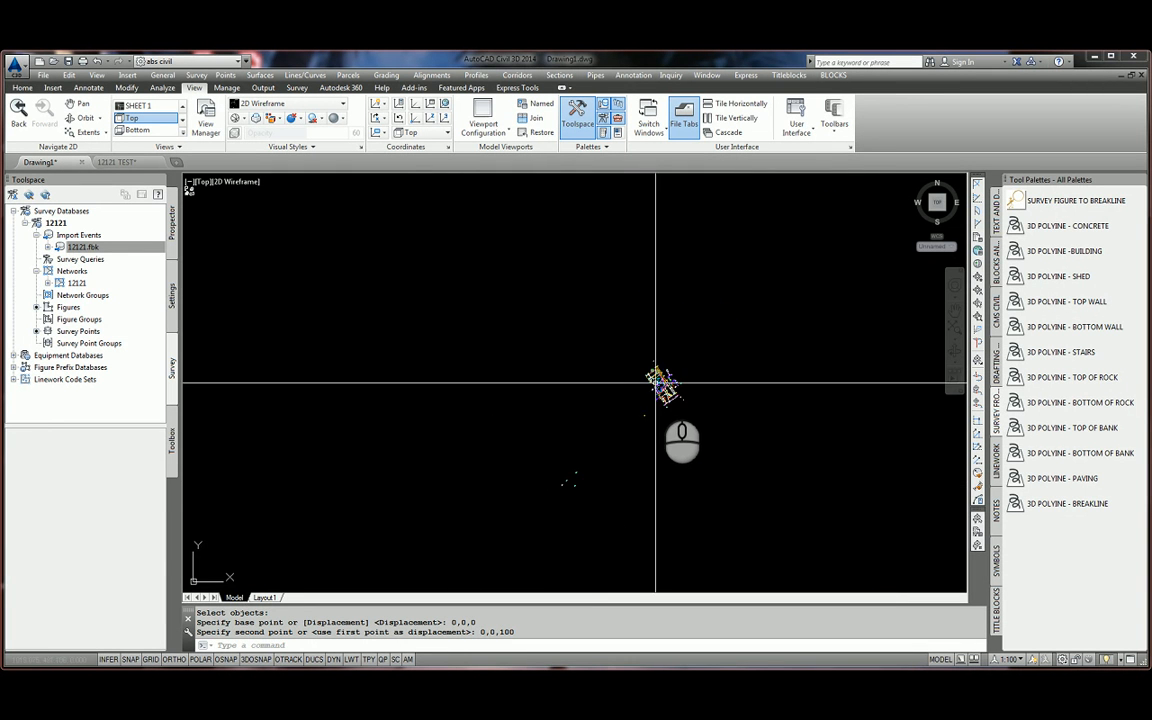
scroll(655, 383, "up", 8)
mouse_move(664, 392)
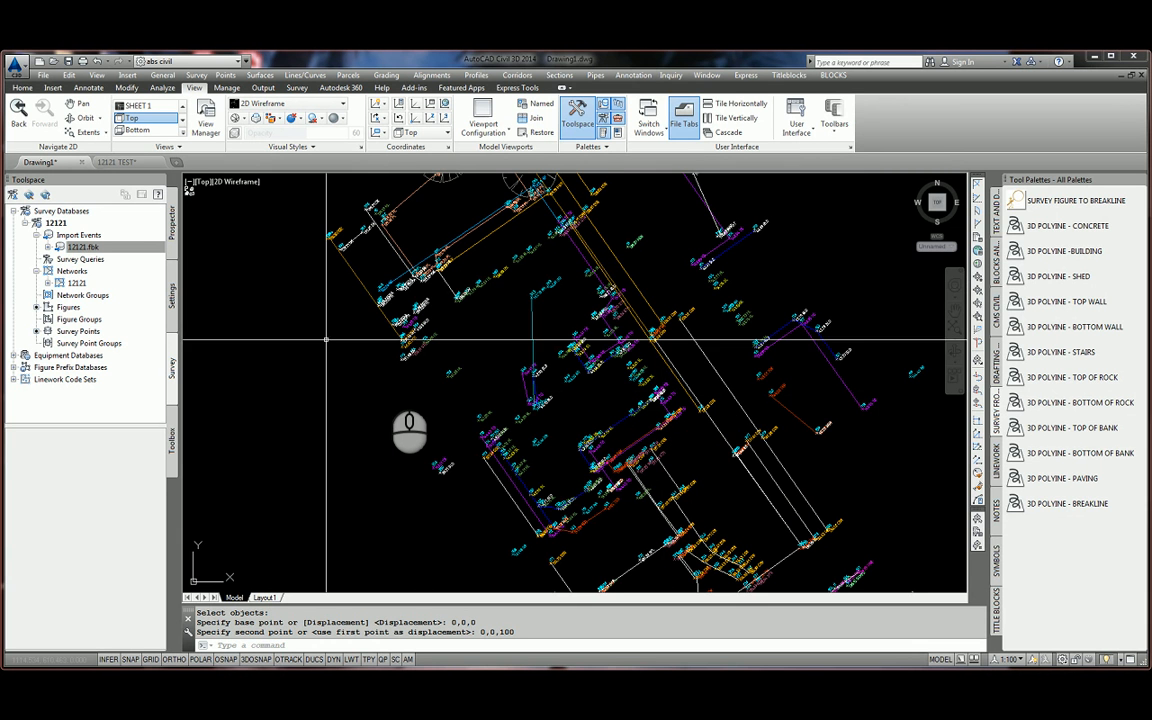
type("LA")
key("Return")
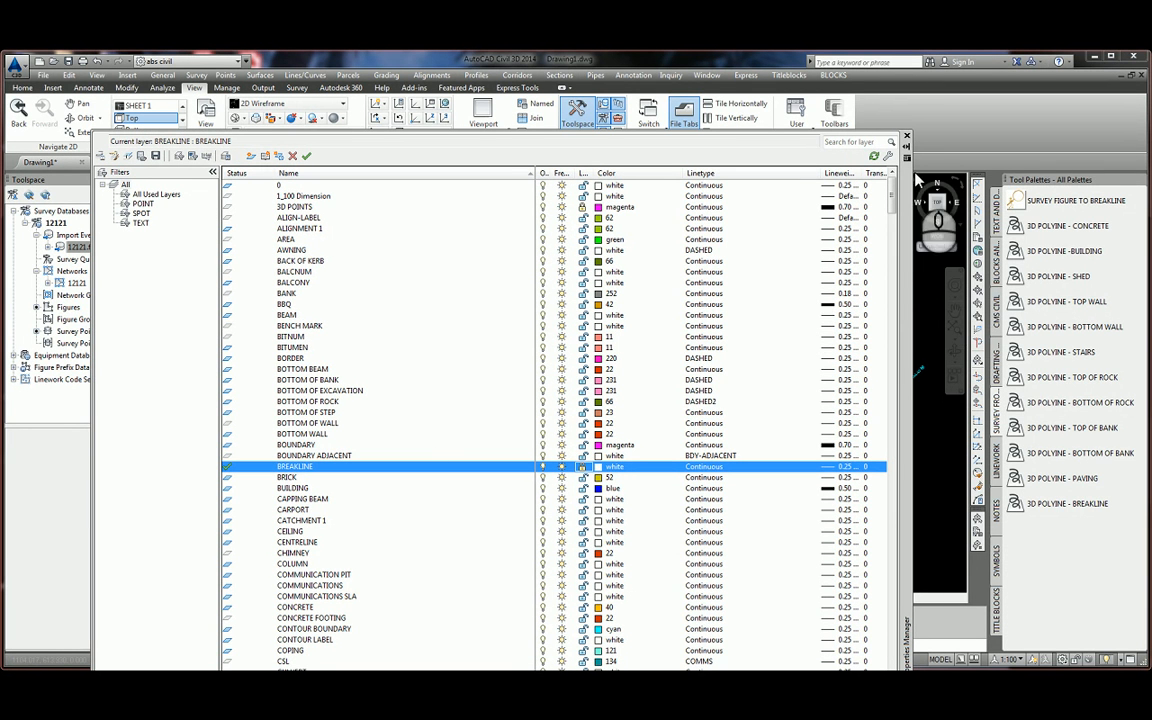
left_click(906, 136)
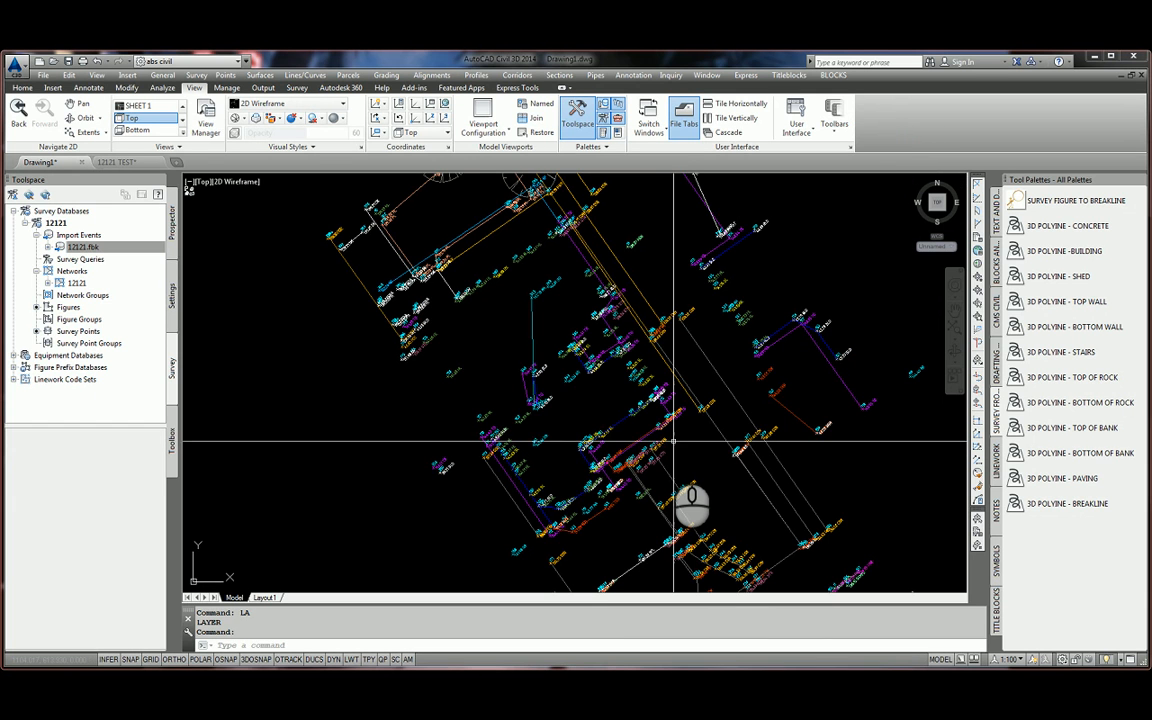